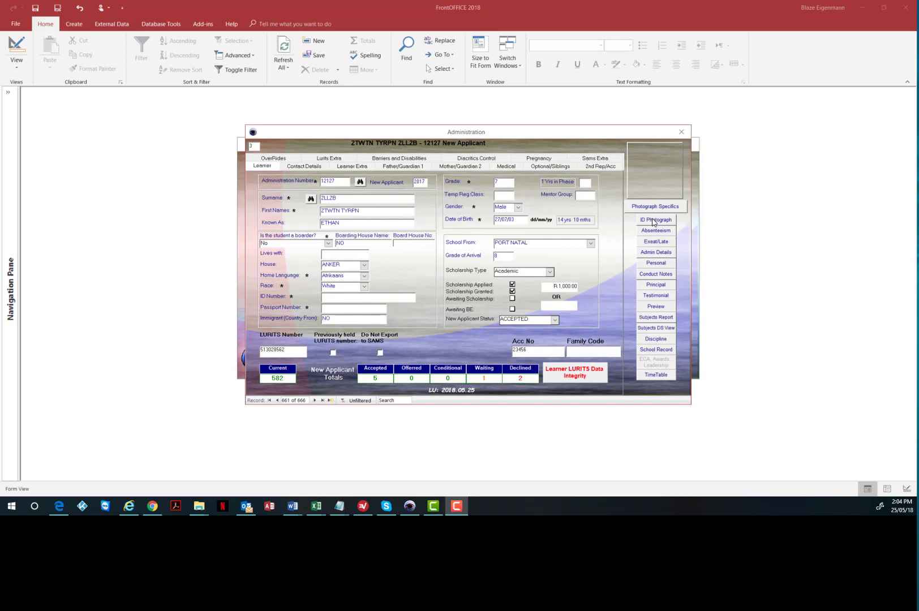
View the learner's ID photograph and examine the file path stored under ID Photo Path.
click(654, 220)
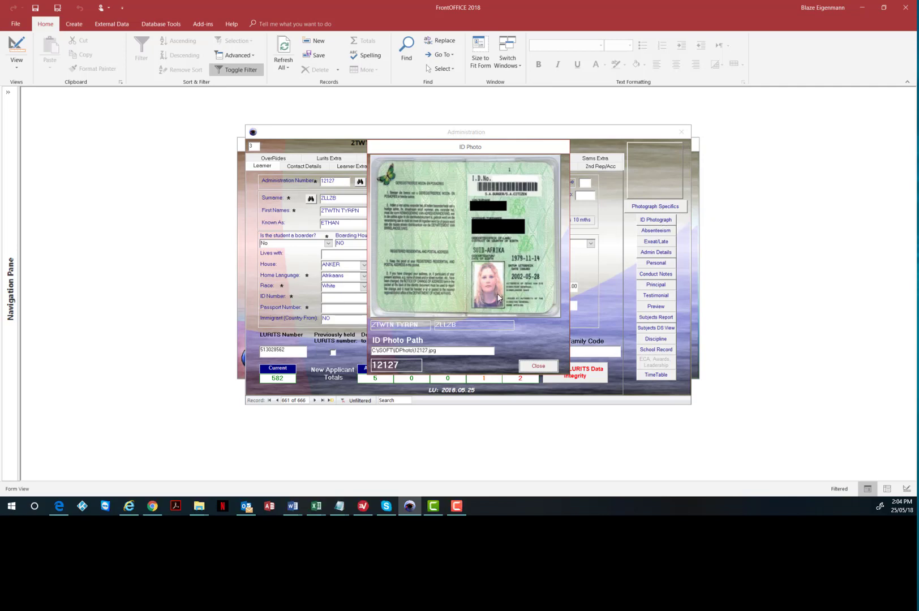
click(374, 351)
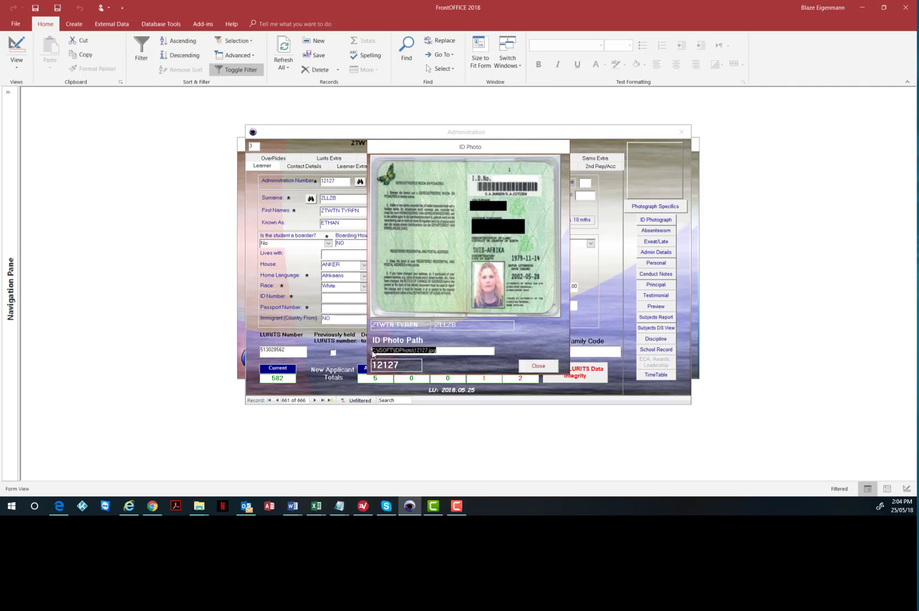
drag(372, 352, 416, 351)
click(391, 351)
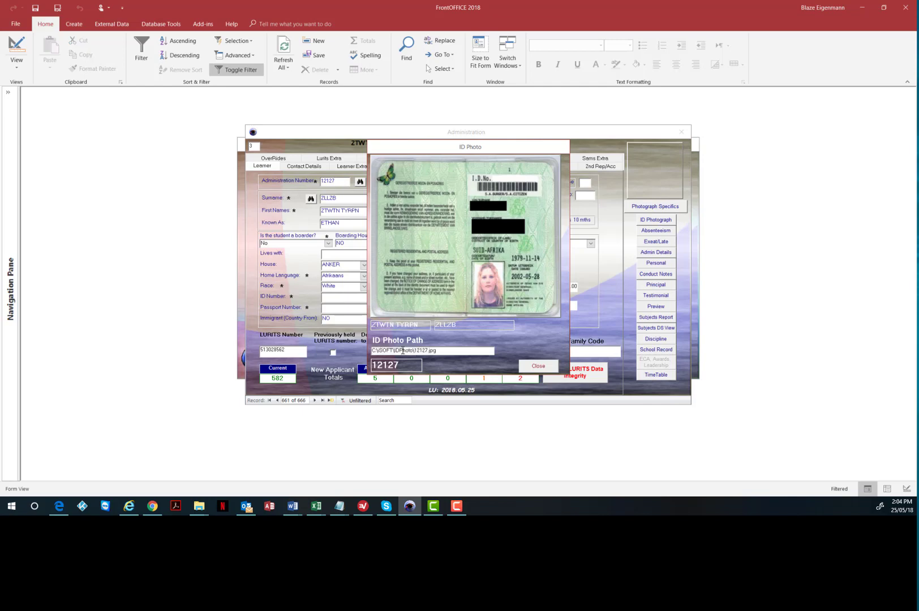
Switch to the iSOFT folder in File Explorer, view the images in its IDPhoto subfolder, and minimize the window.
click(194, 509)
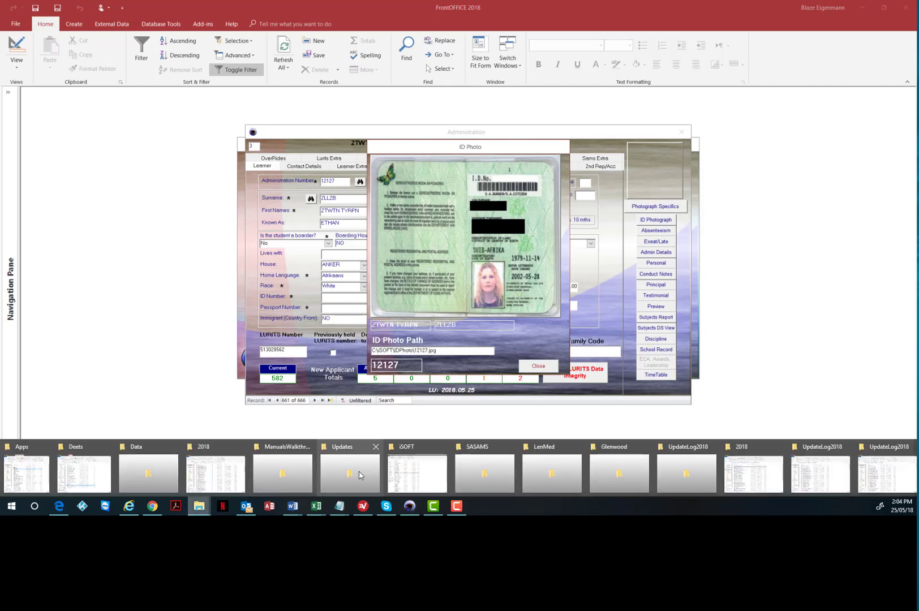
click(407, 477)
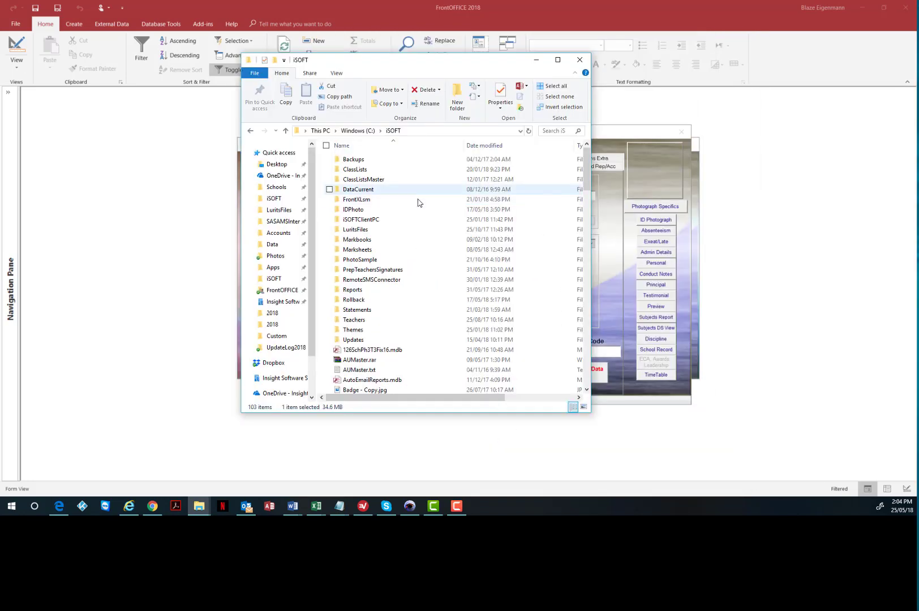
click(363, 213)
double_click(364, 211)
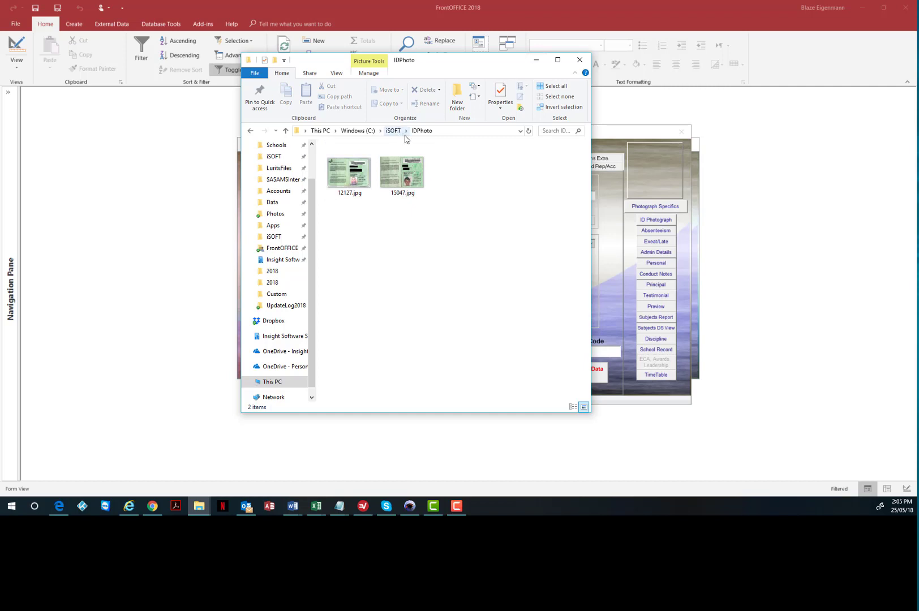
click(543, 64)
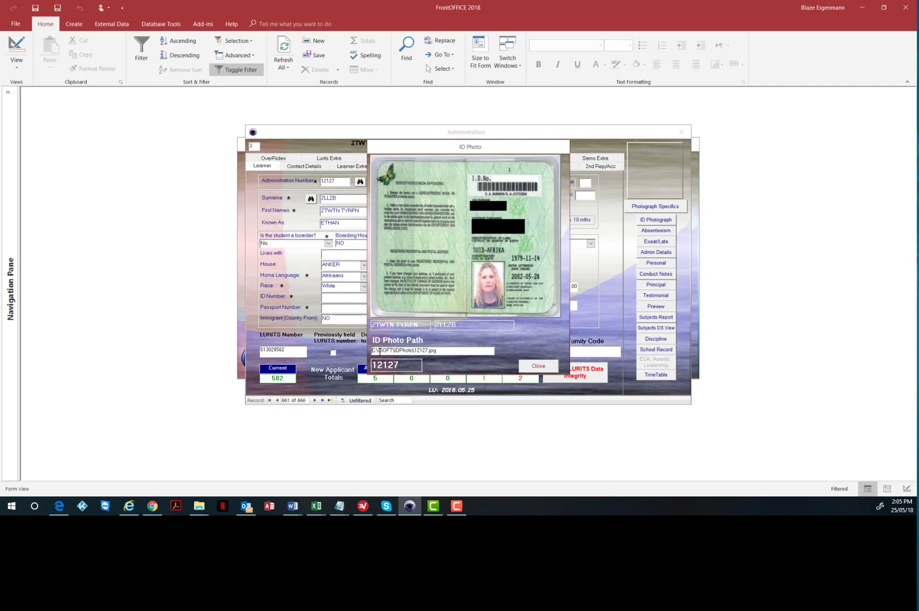
Review the full ID photo path, and close the ID Photo and Administration forms.
drag(371, 350, 452, 351)
click(452, 351)
drag(440, 351, 372, 351)
click(468, 351)
click(539, 367)
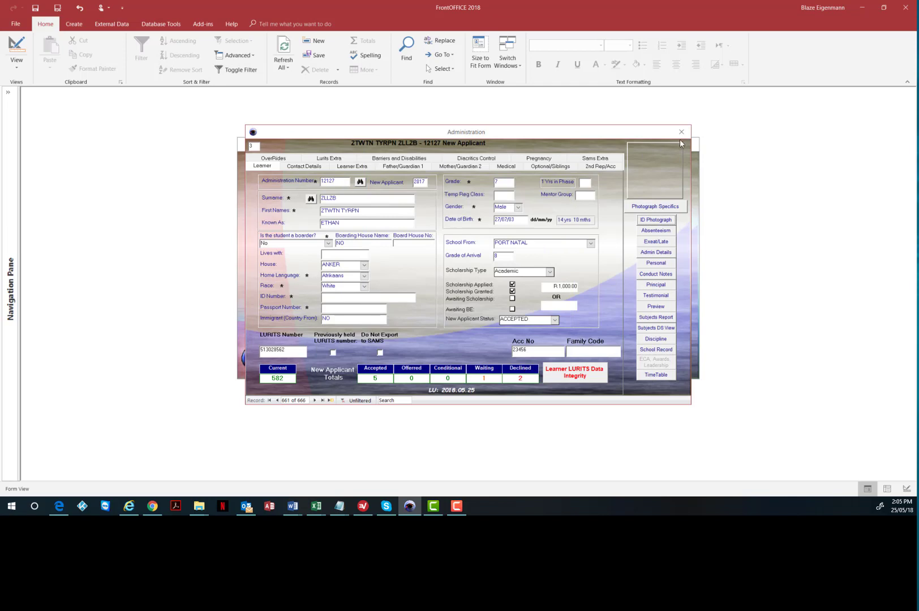
click(682, 132)
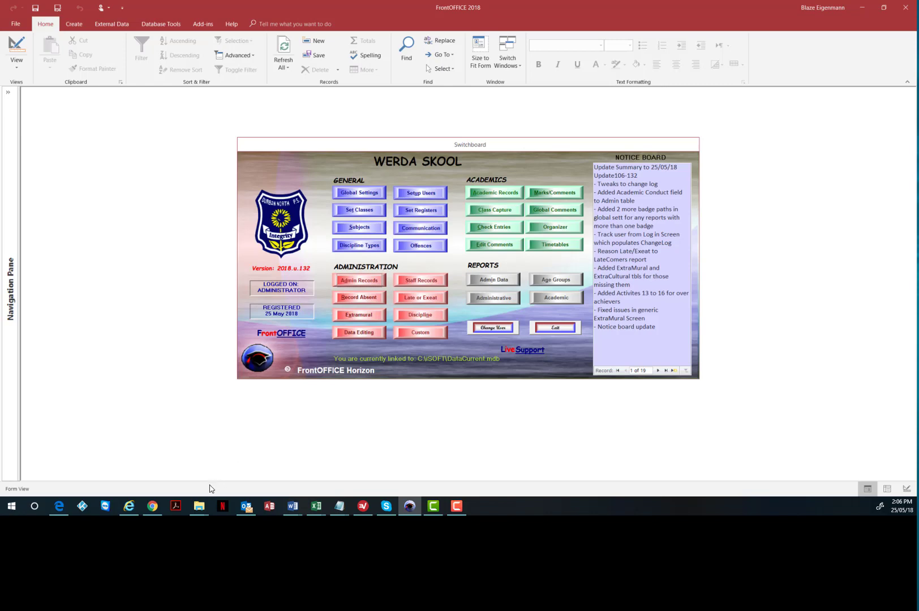
Switch to the Video Manual Index document in Word and highlight the two headings about adding photo paths to FrontOFFICE.
click(292, 506)
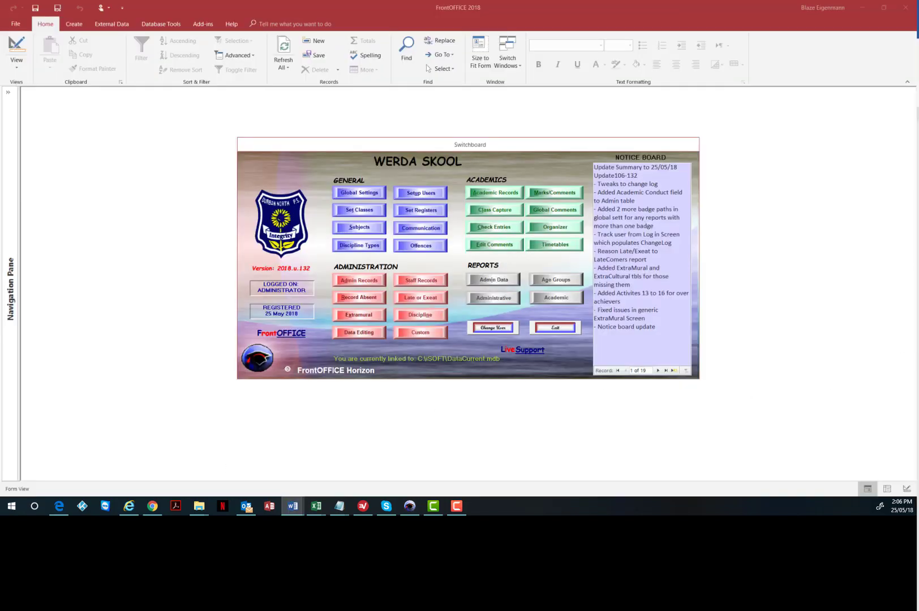
drag(917, 23, 275, 127)
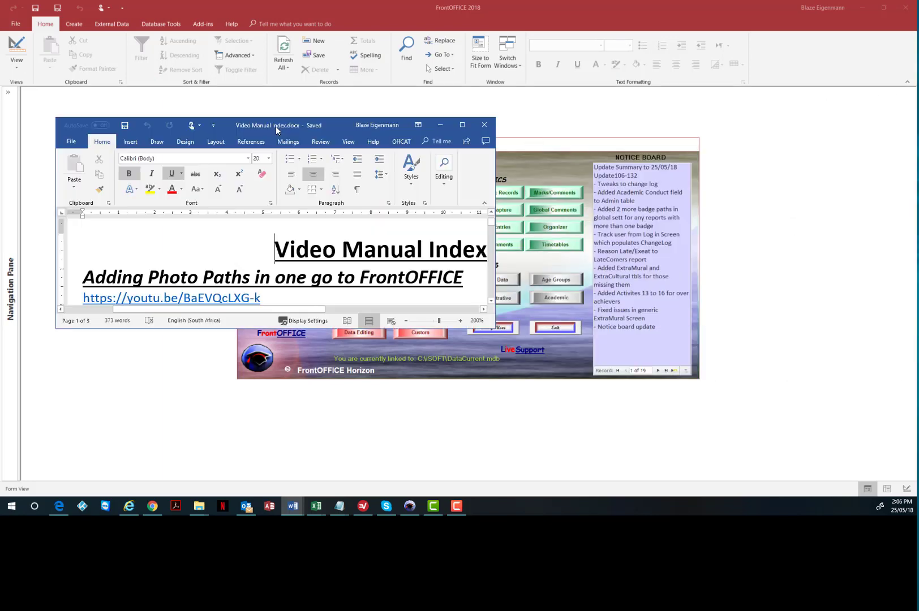
click(485, 123)
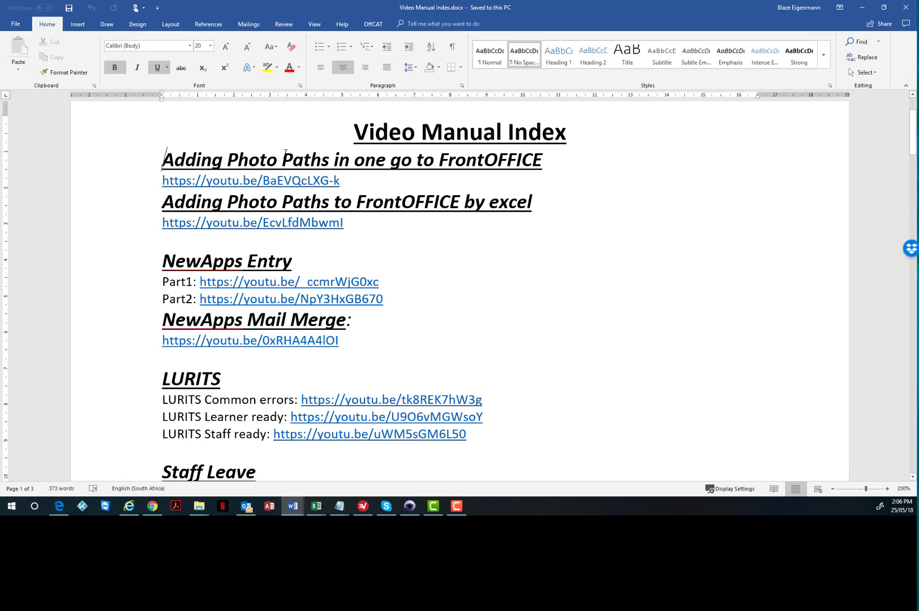
drag(163, 160, 548, 160)
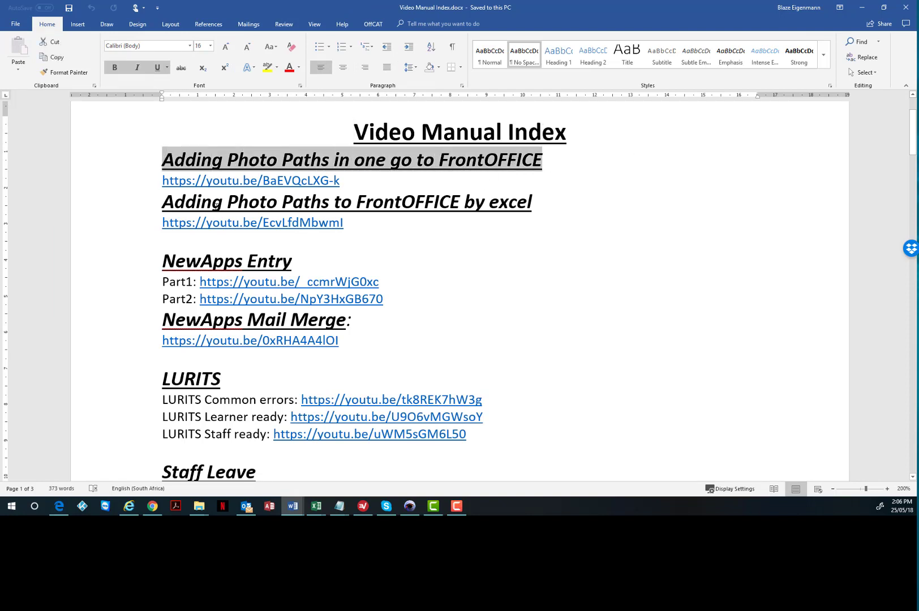
drag(163, 202, 512, 215)
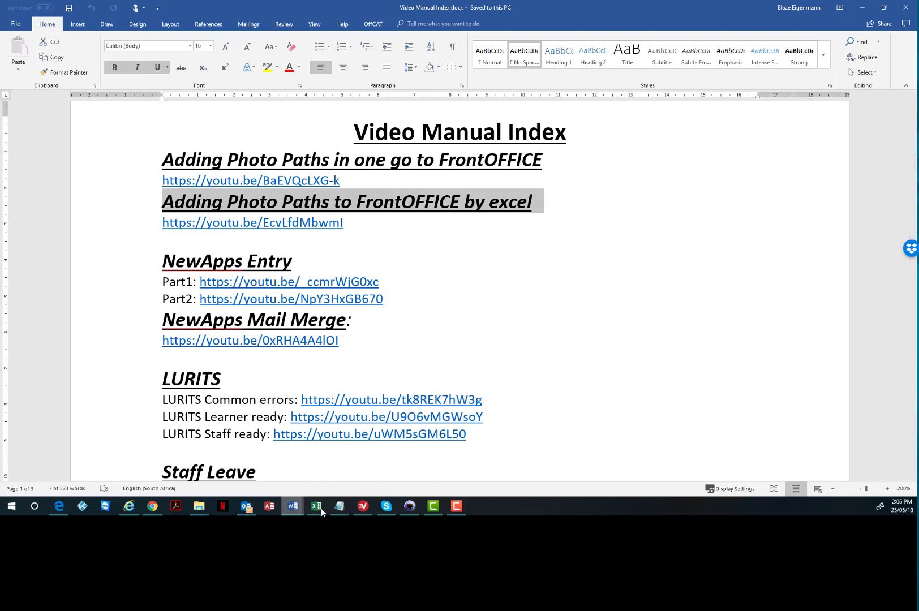
click(454, 507)
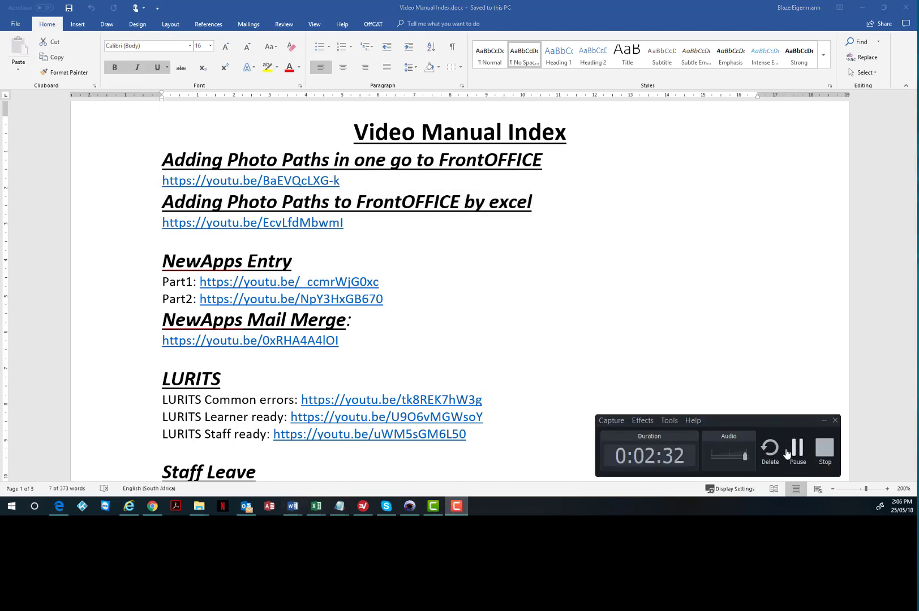
click(791, 451)
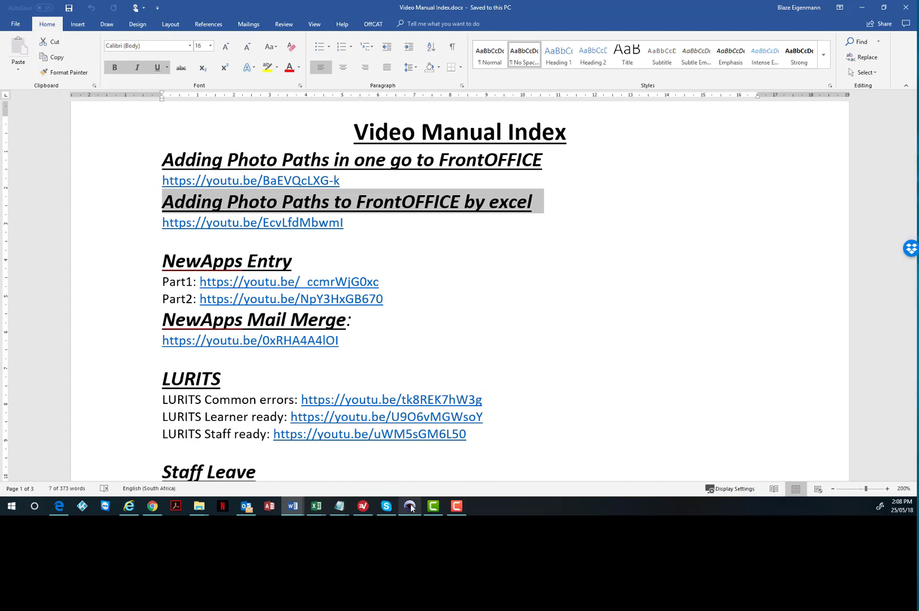
Switch back to FrontOFFICE 2018 and create a new query in Query Design.
mouse_move(411, 508)
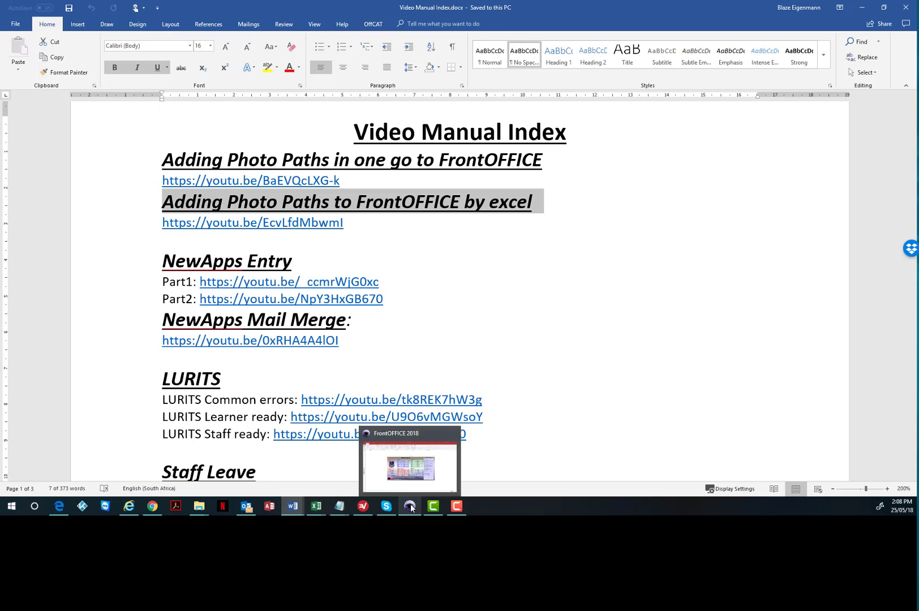
click(410, 506)
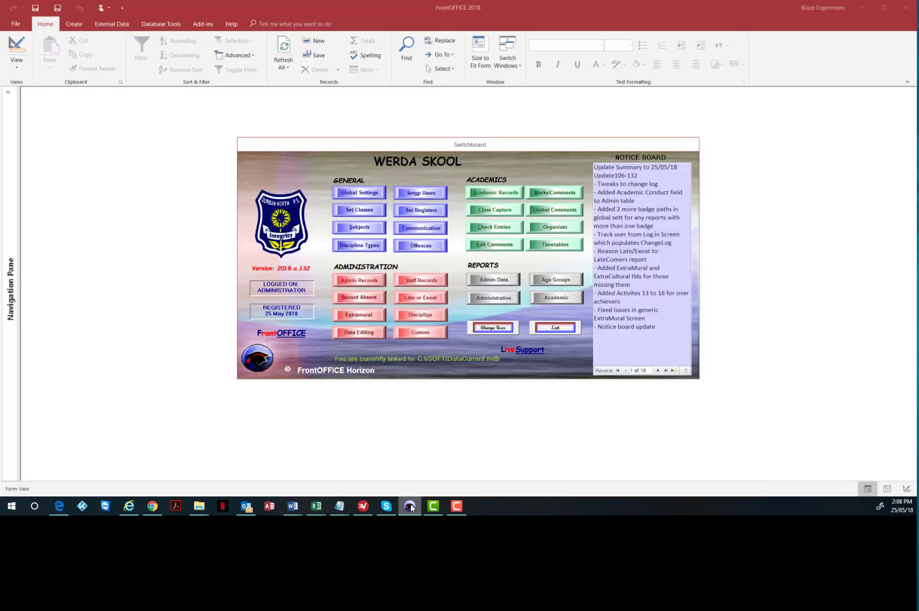
click(113, 26)
click(74, 24)
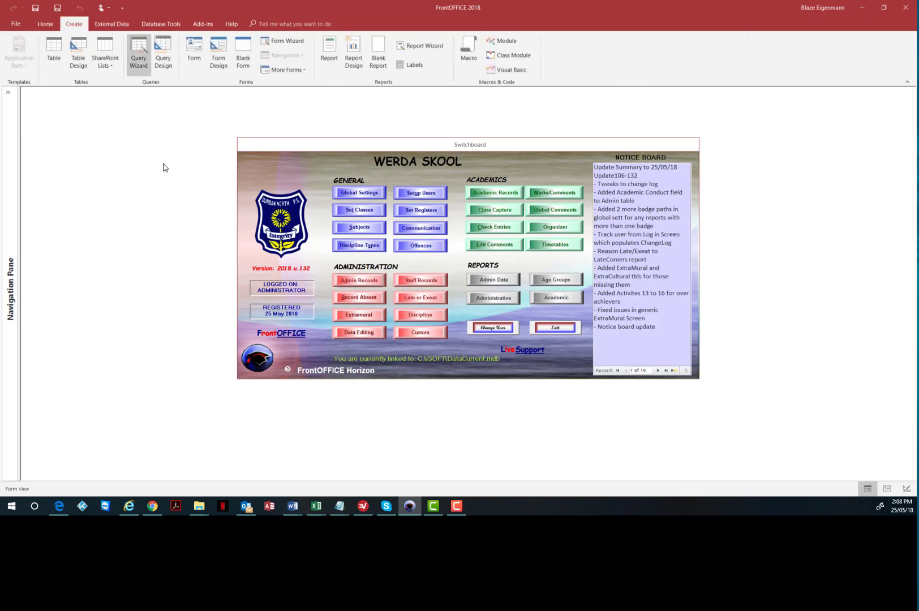
click(164, 63)
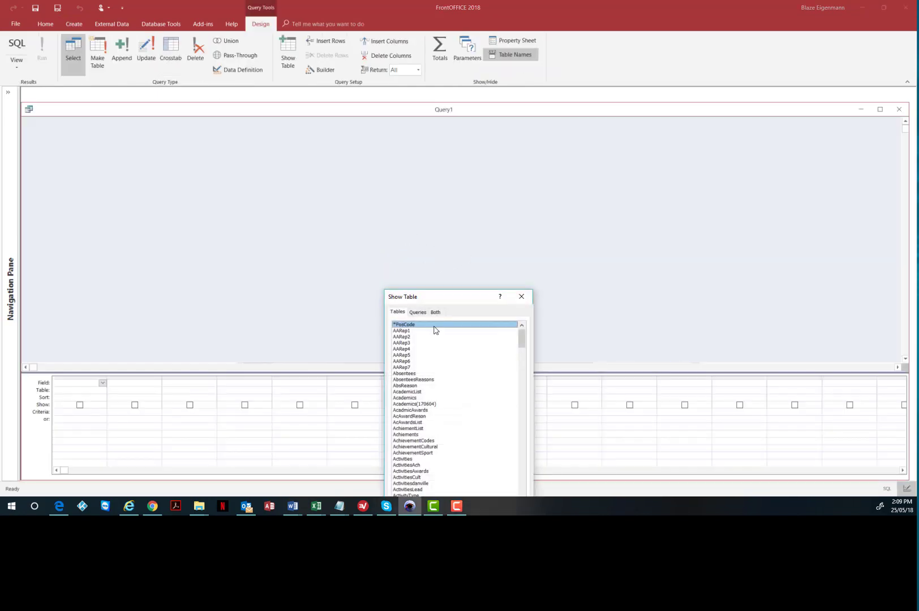
Add the Admin and Main tables to the query and close the table selection.
drag(522, 338, 521, 389)
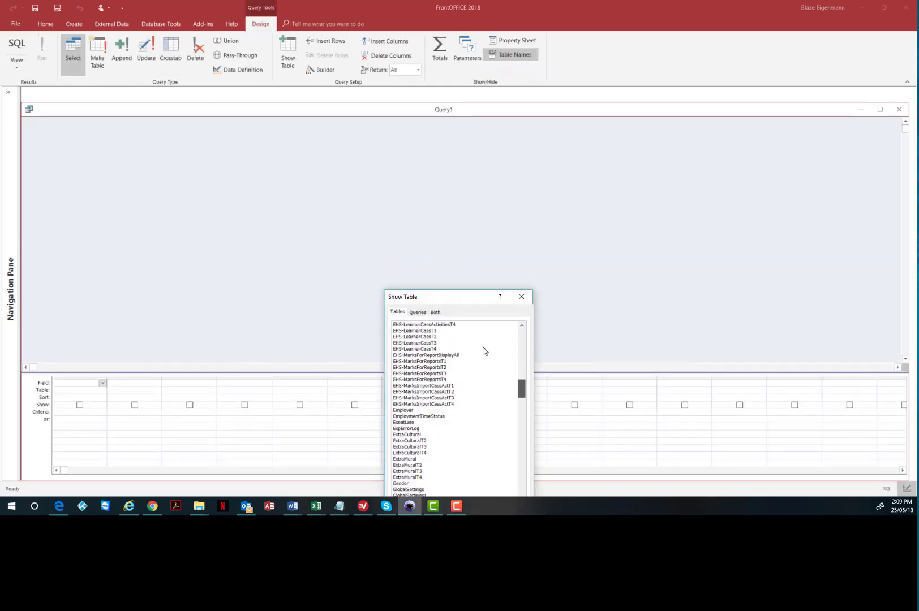
drag(420, 295, 442, 205)
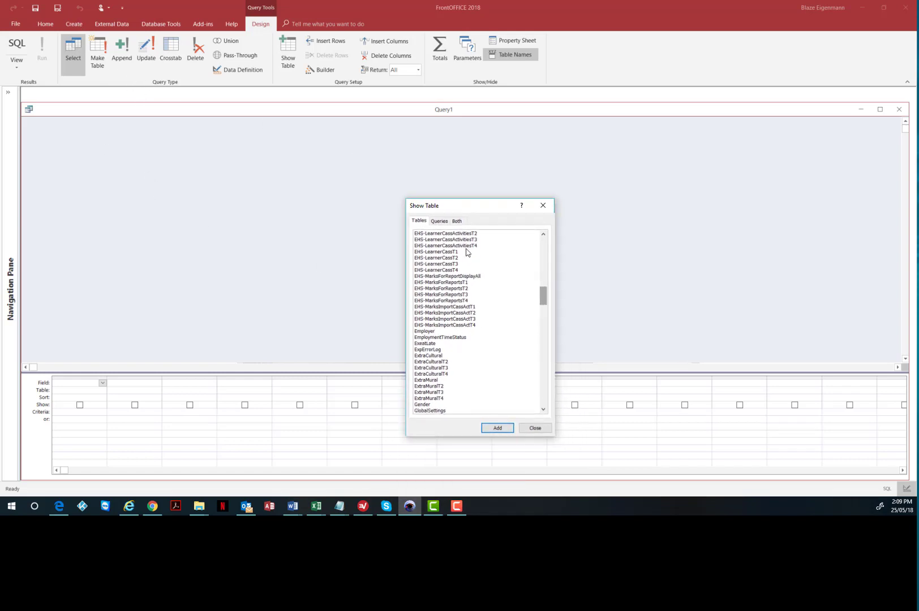
scroll(446, 270, up, 5)
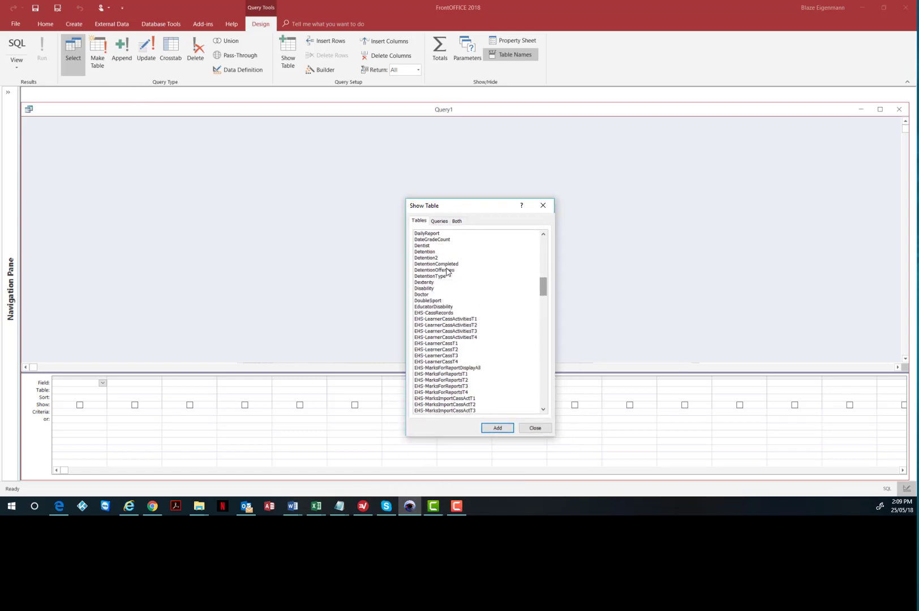
scroll(447, 272, up, 20)
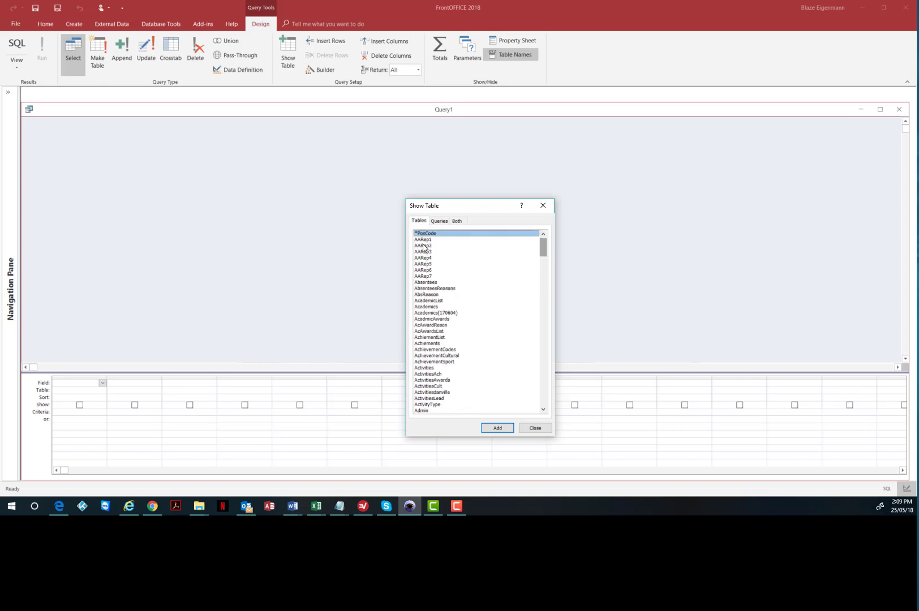
double_click(428, 410)
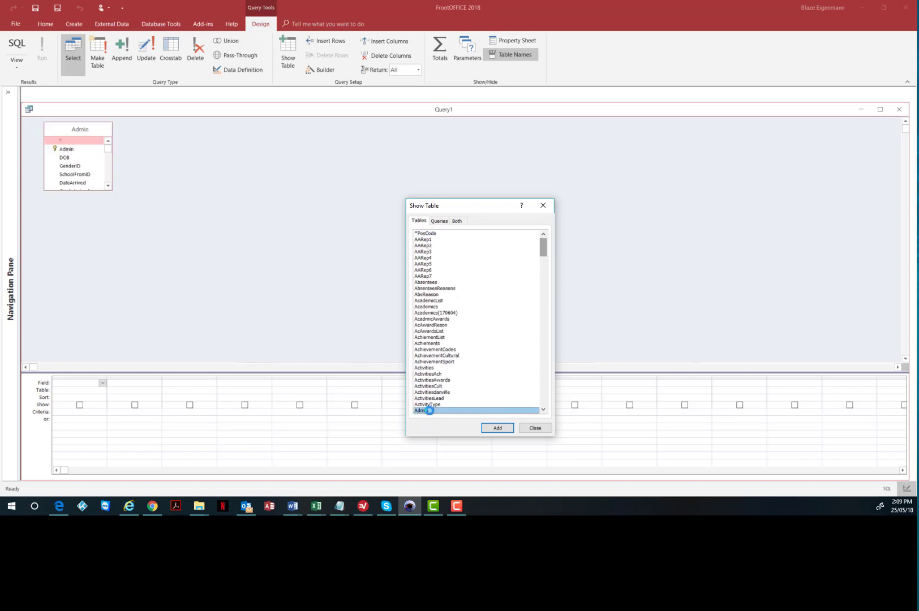
scroll(486, 340, down, 7)
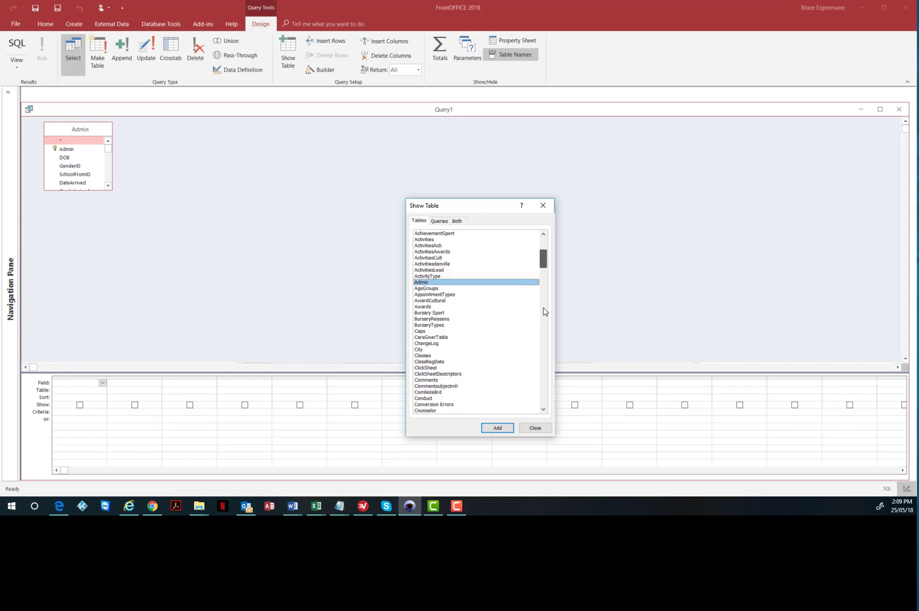
drag(543, 308, 542, 343)
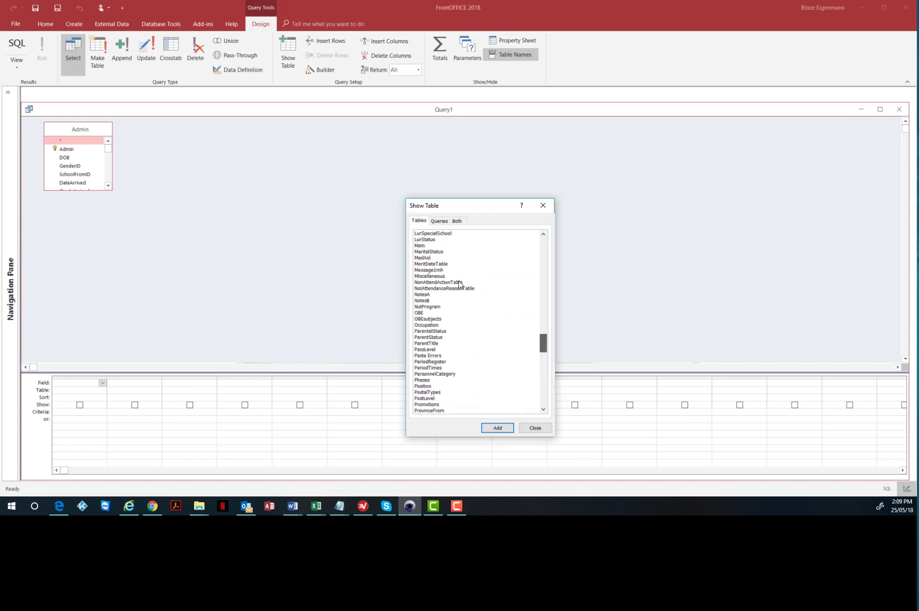
double_click(428, 247)
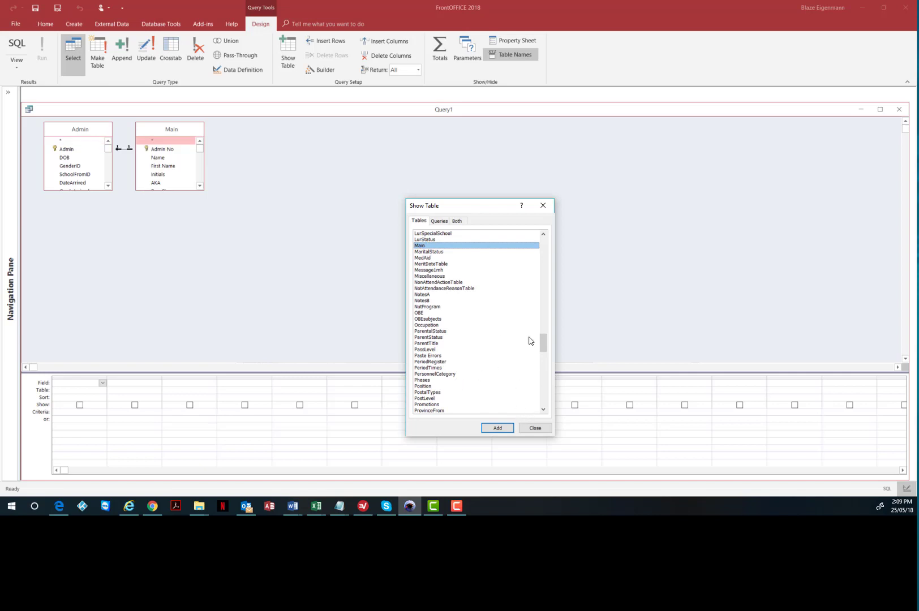
click(538, 429)
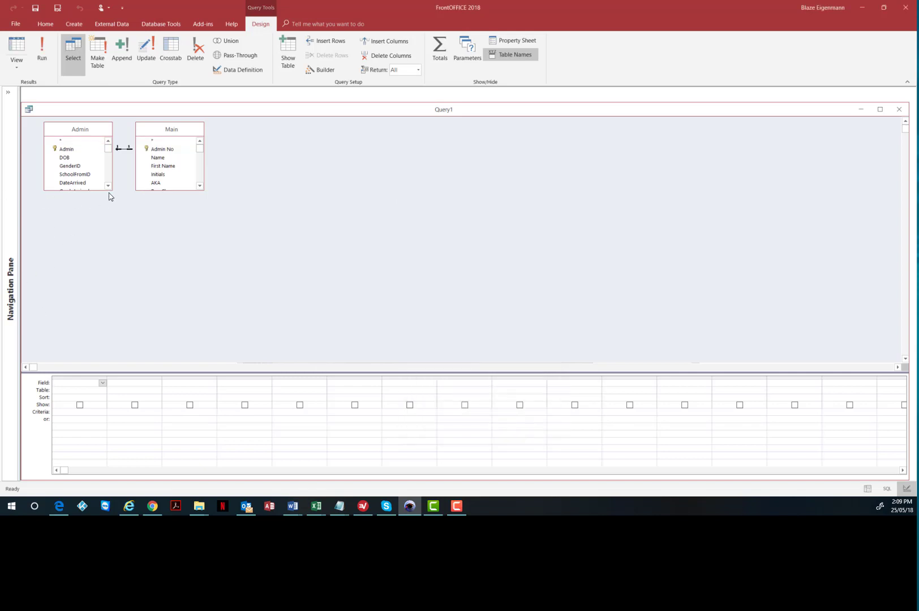
Lengthen the Admin and Main field lists and add the Admin field from the Admin table as the query's first column.
drag(107, 190, 97, 260)
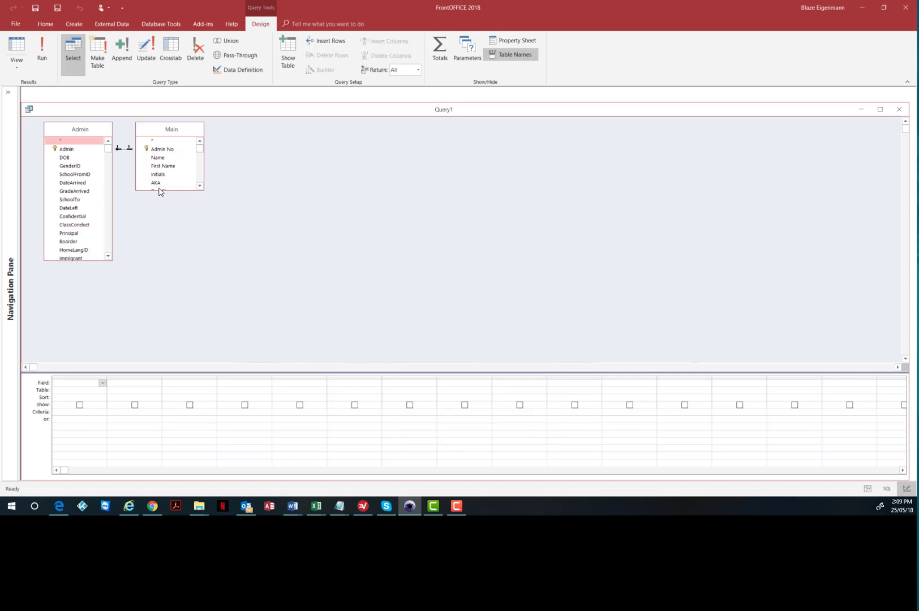
drag(157, 190, 156, 260)
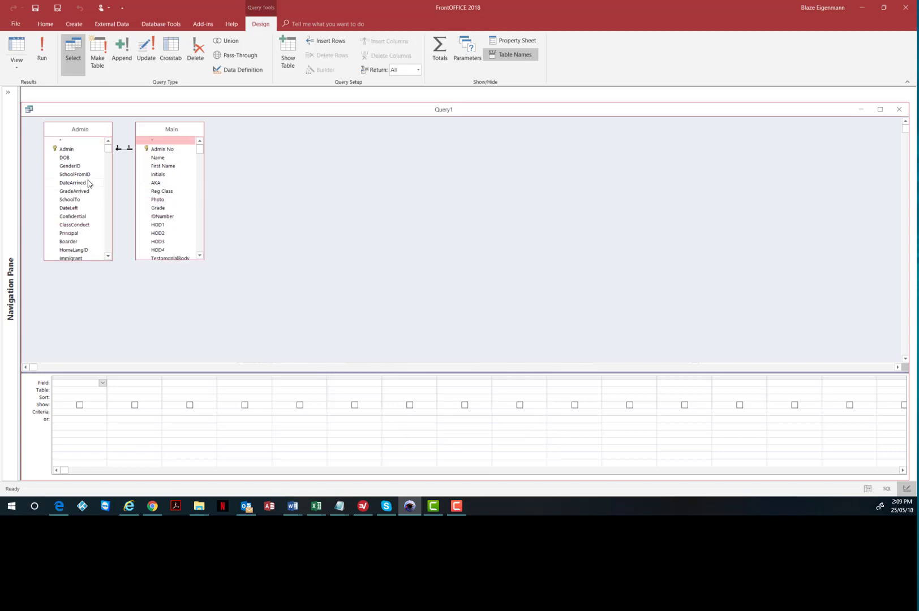
double_click(68, 149)
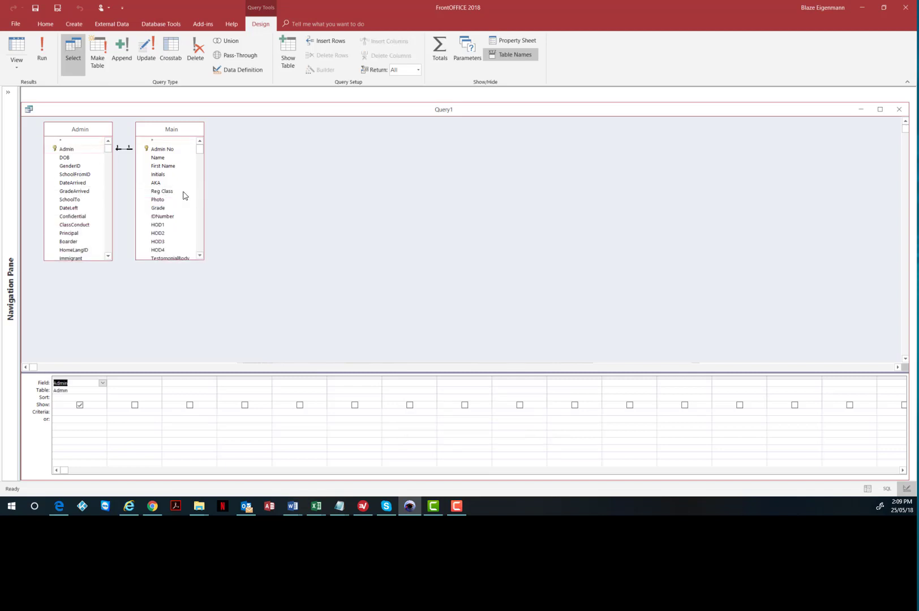
Add the IDPhoto field from the Main table as the query's second column.
click(137, 383)
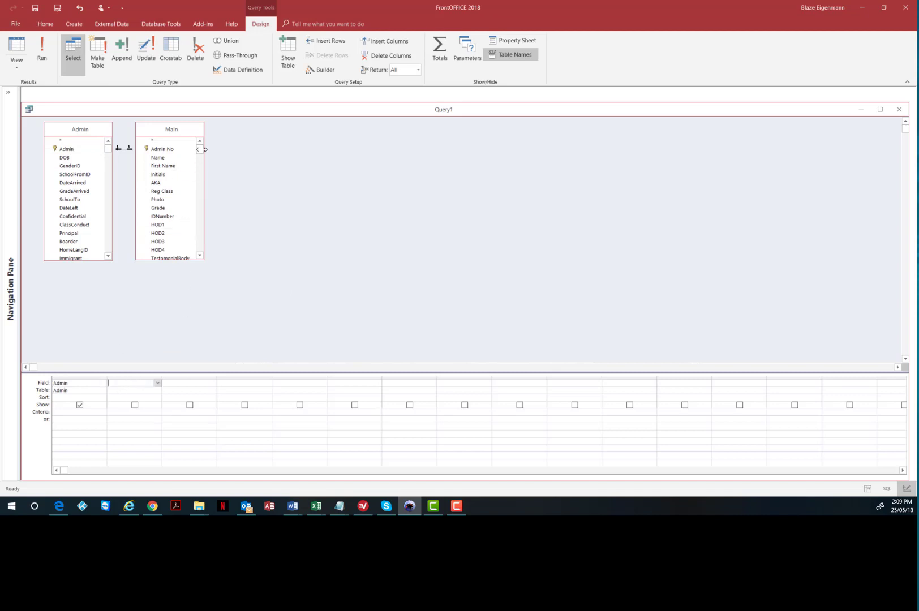
drag(204, 149, 197, 267)
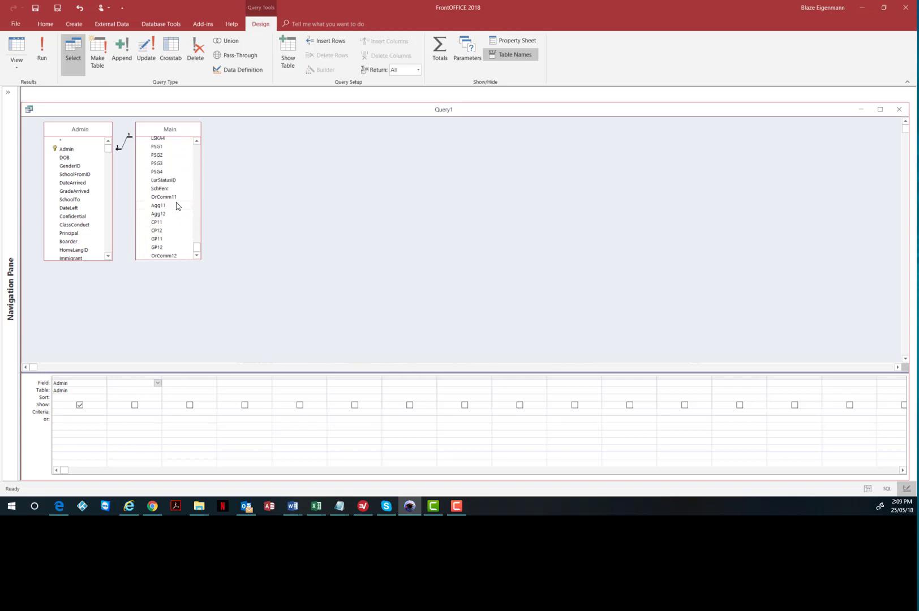
scroll(177, 206, up, 1)
scroll(176, 206, up, 5)
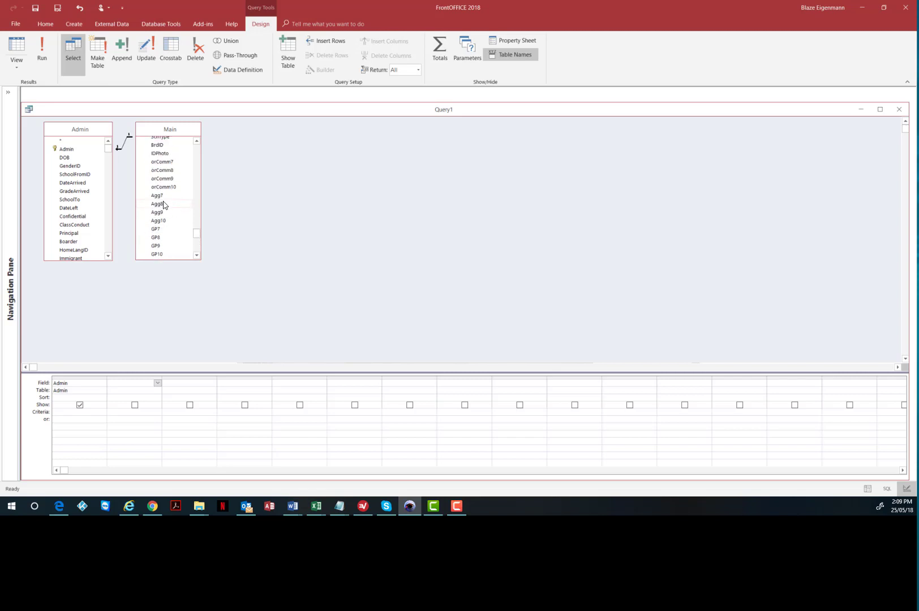
scroll(172, 205, up, 1)
double_click(161, 177)
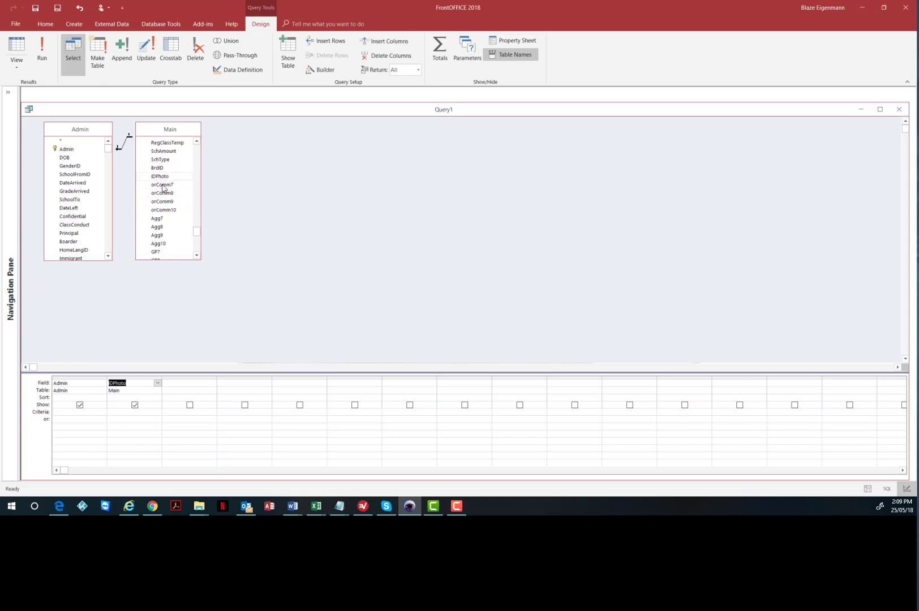
click(136, 377)
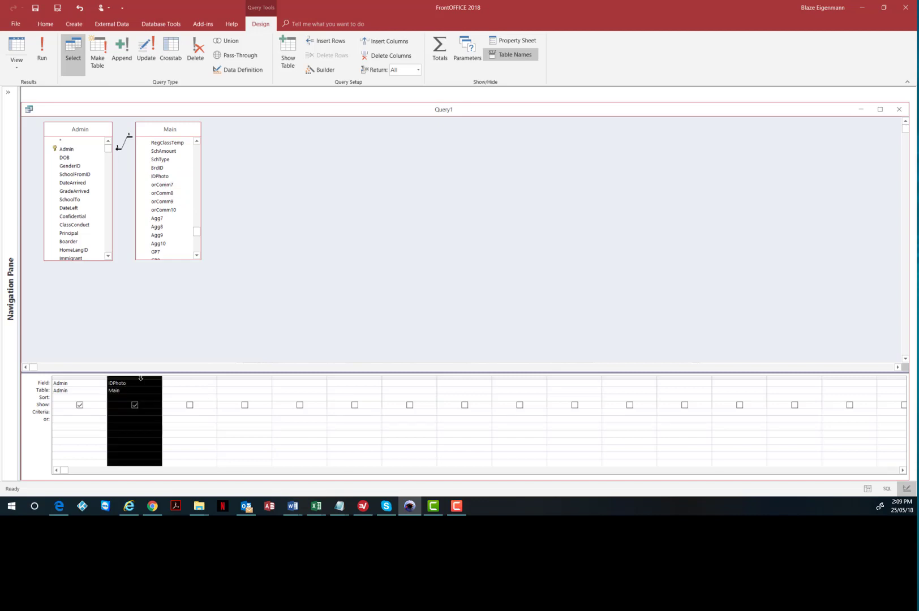
drag(136, 376, 216, 382)
Start a calculated field named IDPhotoPath: in the third column and open its expression in the Zoom window.
click(179, 383)
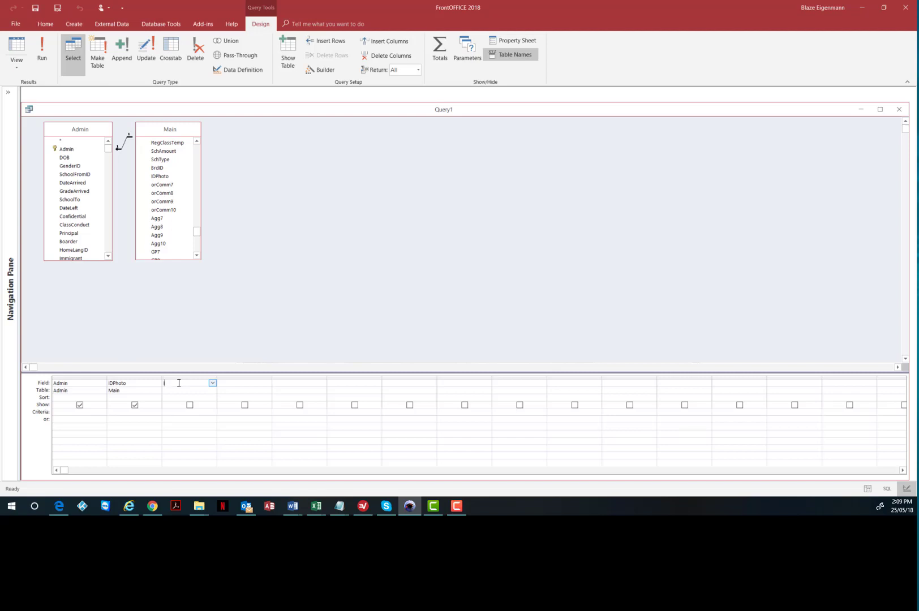
text(IDPhotoPath:)
right_click(191, 384)
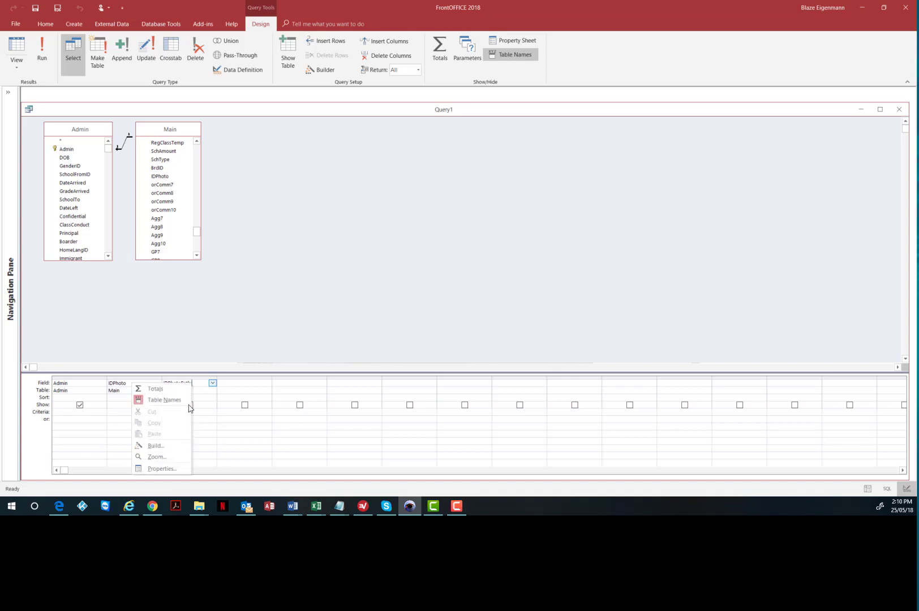
click(169, 457)
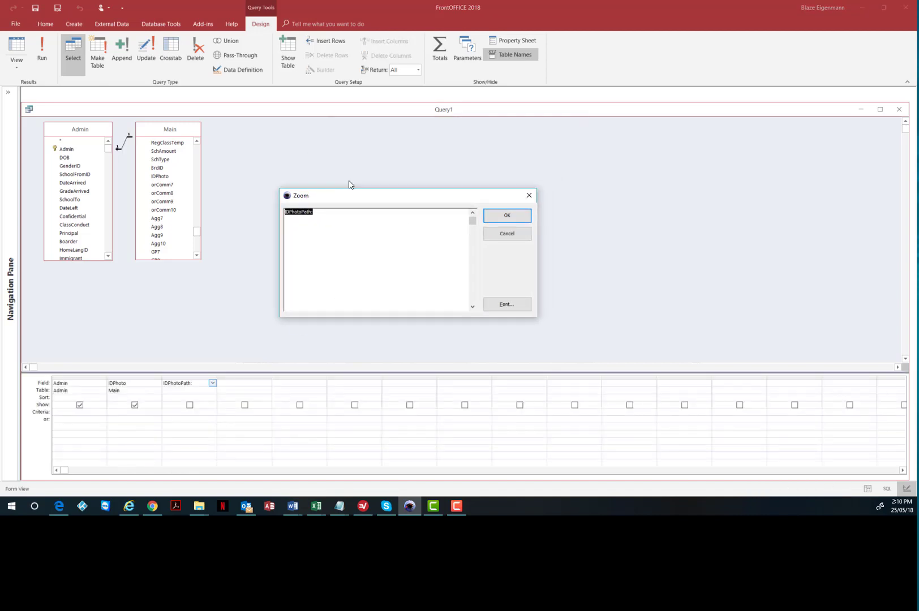
click(338, 196)
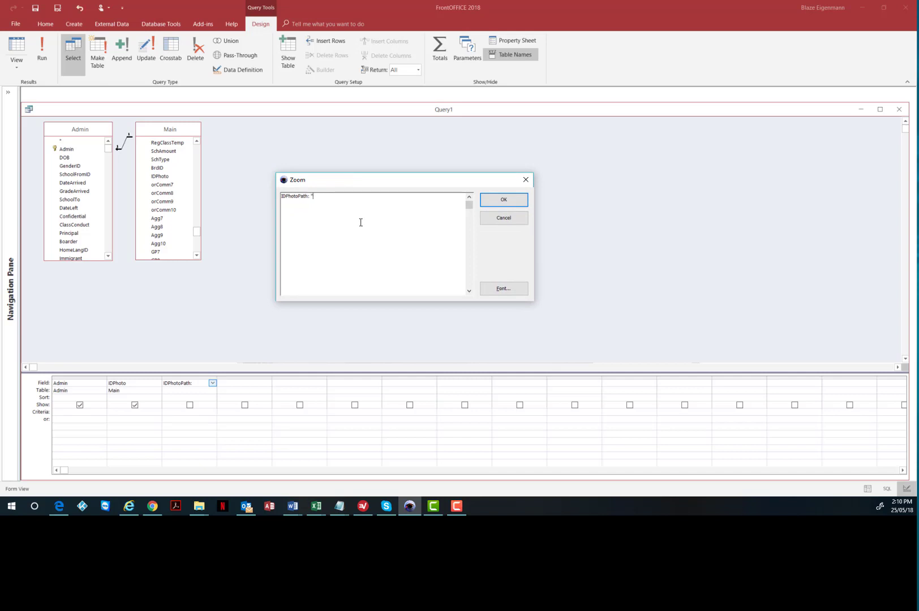
Switch to the IDPhoto folder in File Explorer, select its full path C:\iSOFT\IDPhoto, and return to the expression.
click(204, 511)
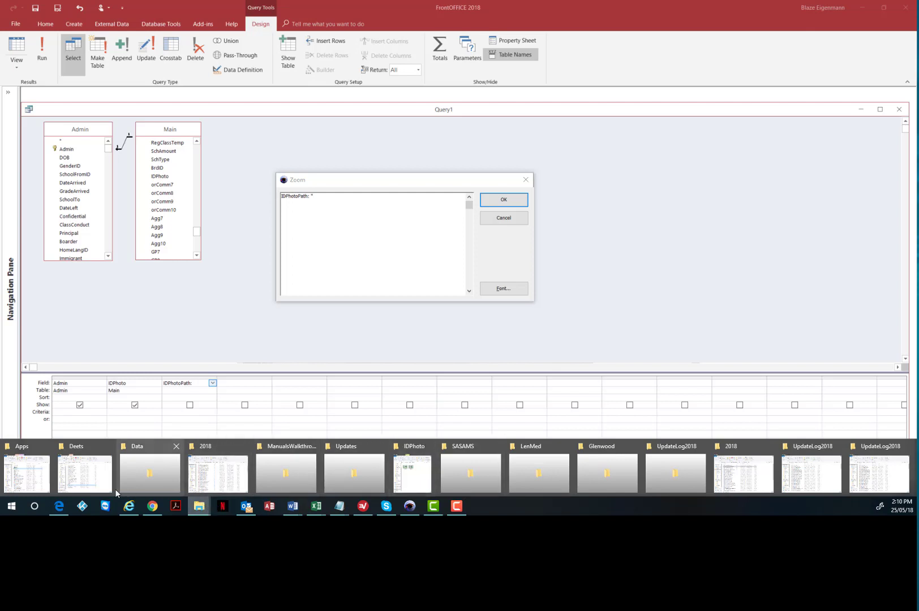
click(415, 474)
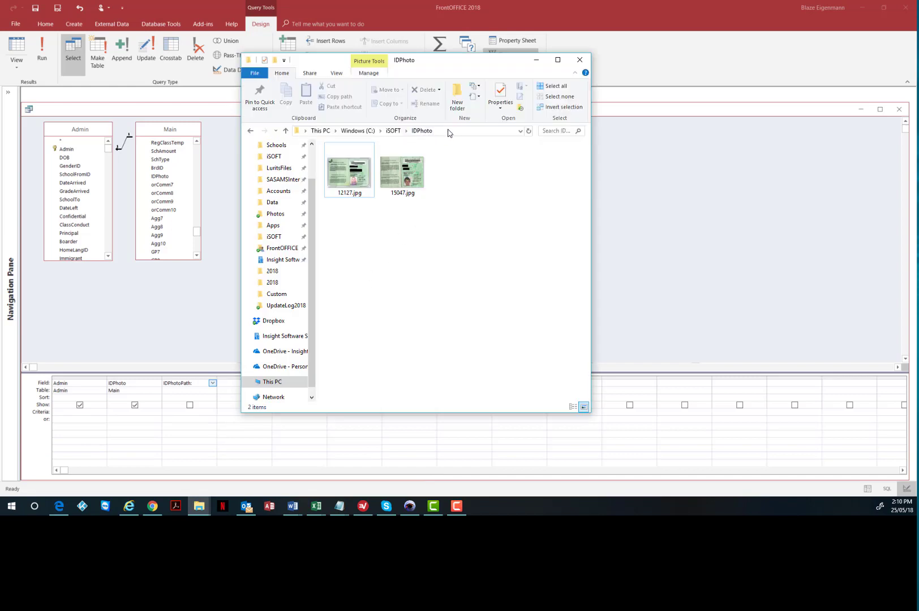
click(448, 133)
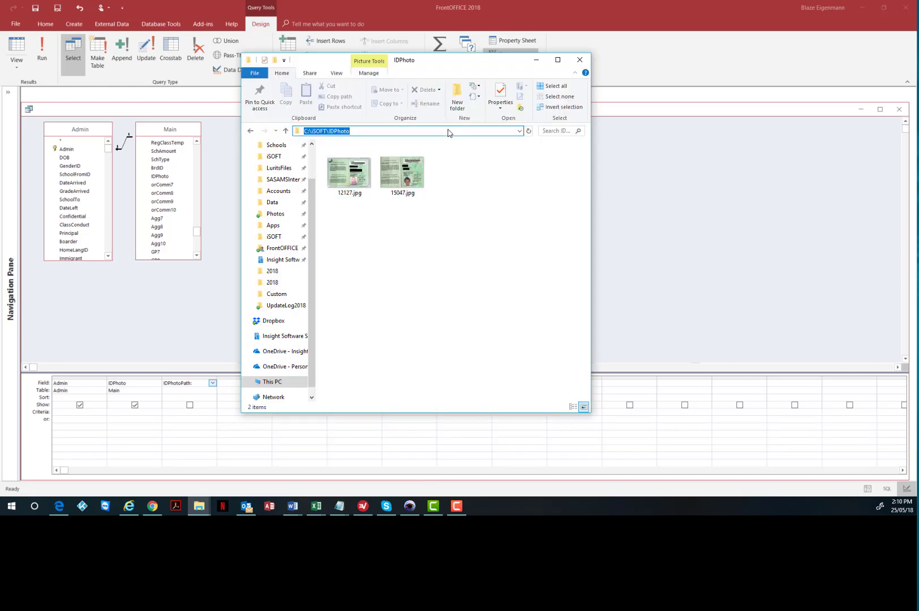
click(537, 61)
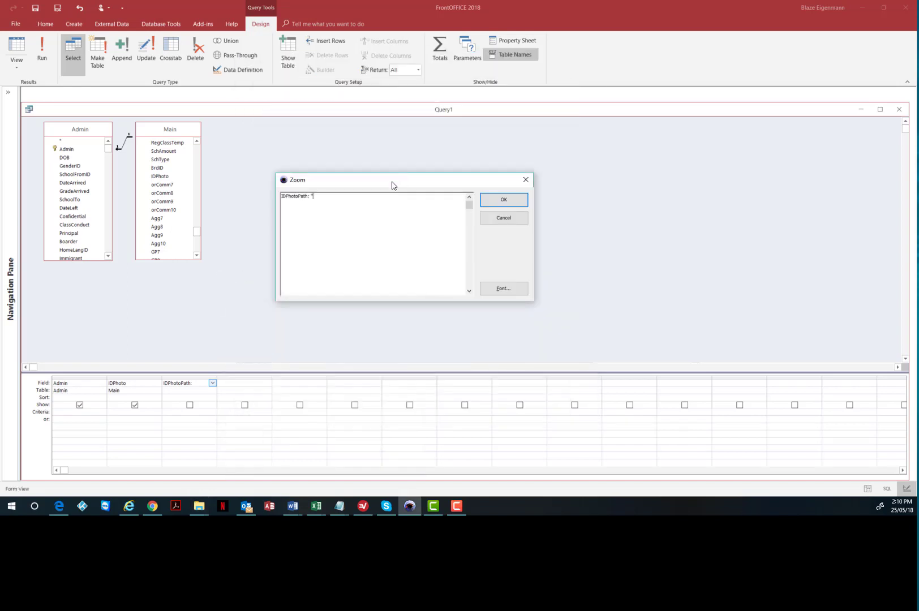
Complete the IDPhotoPath expression as "C:\iSOFT\IDPhoto\" & [admin] & ".jpg" and accept it.
text(C:\SOFT\IDPhoto)
text(")
key(Left)
text(\)
key(Right)
text(& [admin])
text(pg")
click(516, 204)
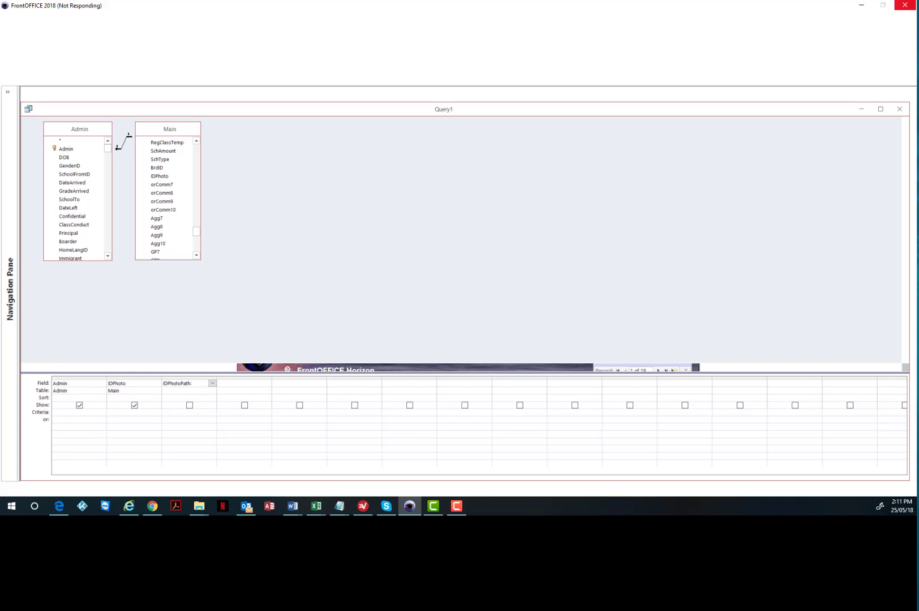
click(457, 507)
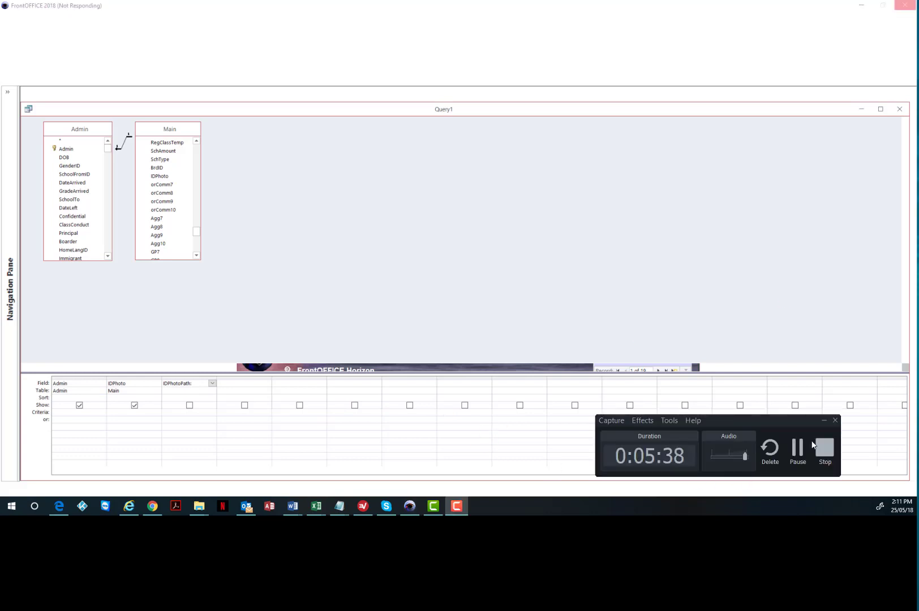
click(799, 449)
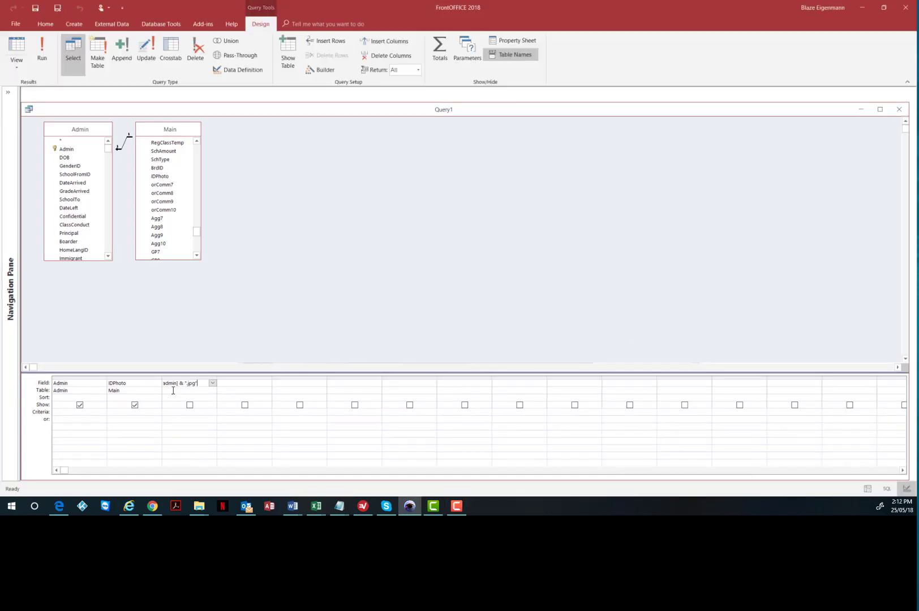
Show the query results as a datasheet, widen the IDPhotoPath column to fit, and check the first record's path.
click(174, 391)
click(17, 48)
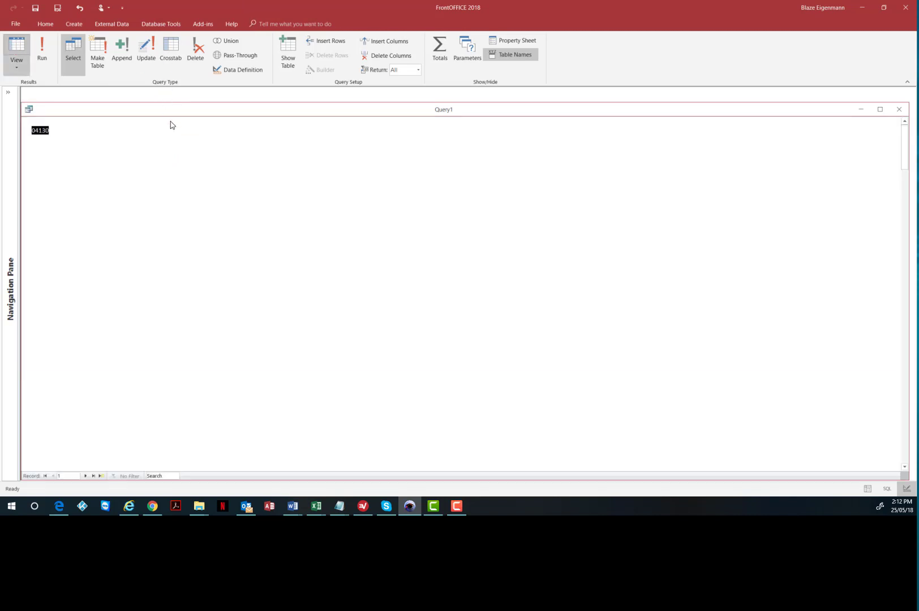
double_click(165, 121)
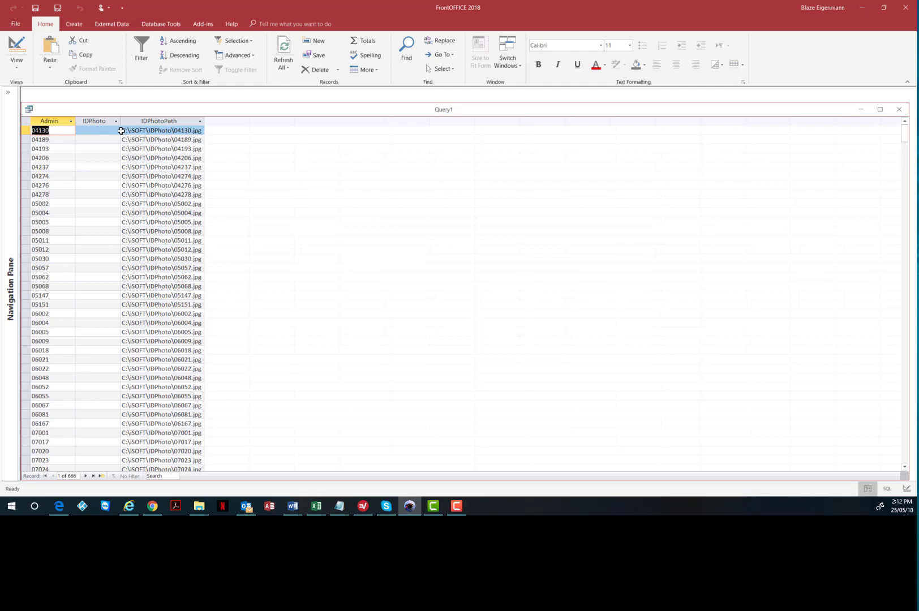
drag(174, 131, 195, 131)
click(195, 131)
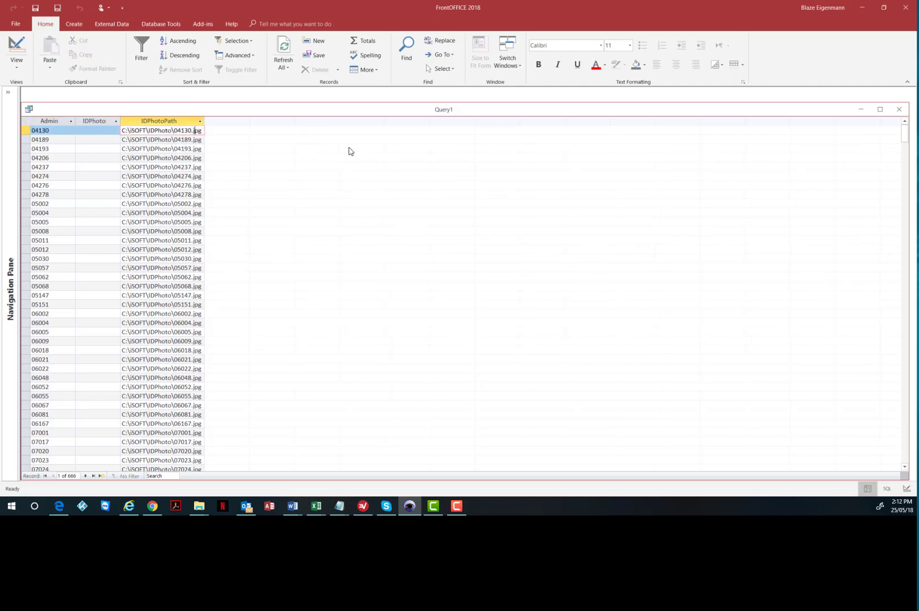
Copy the whole IDPhotoPath column and paste it into the IDPhoto column.
click(100, 121)
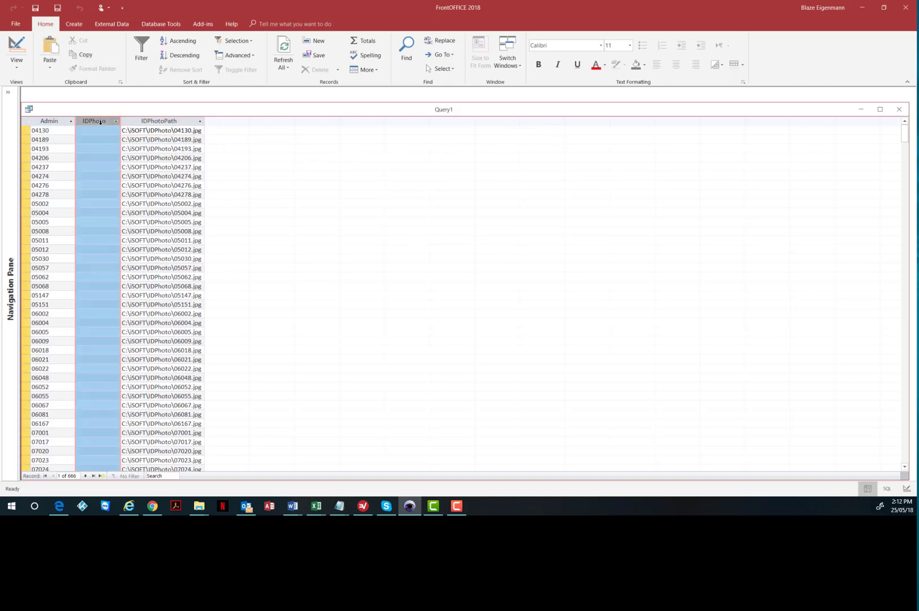
click(162, 121)
right_click(162, 131)
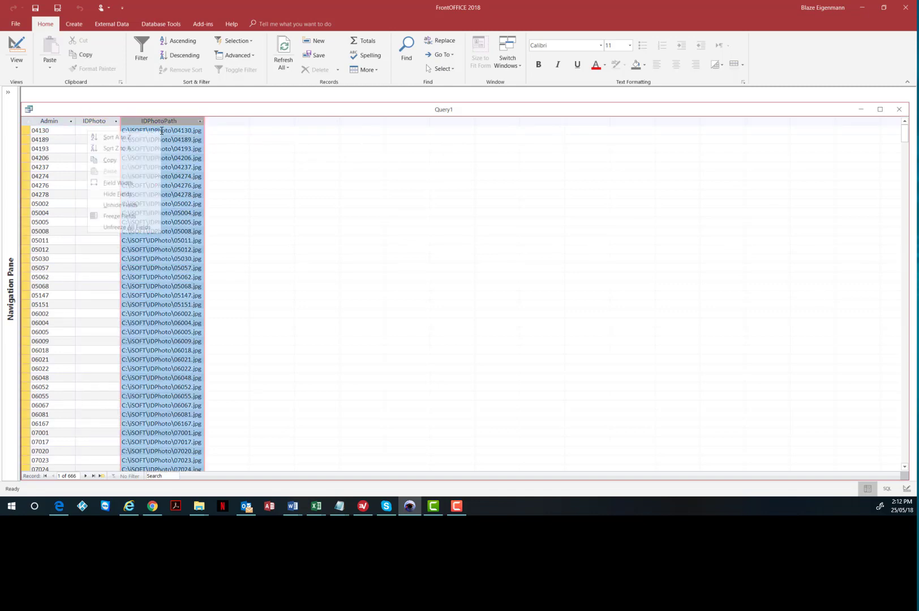
click(130, 164)
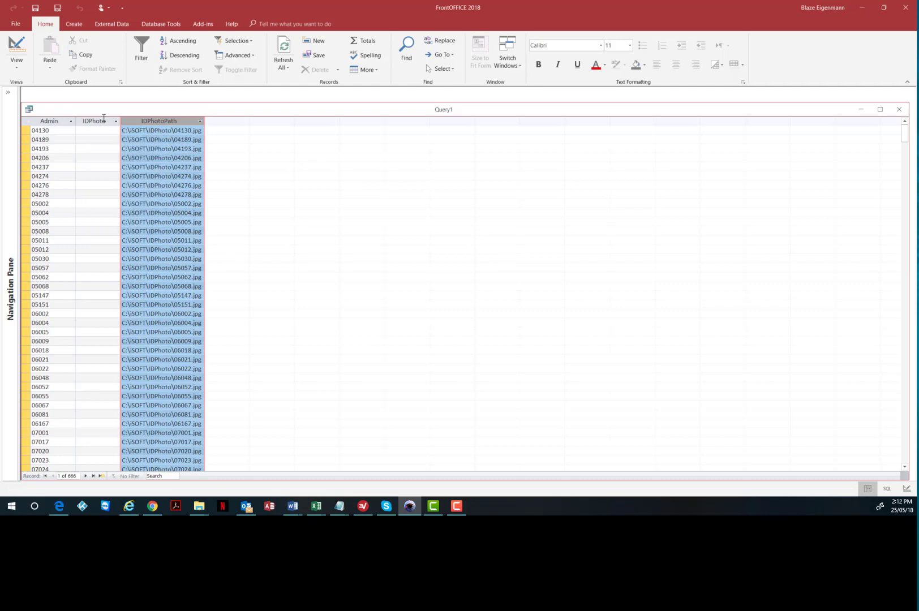
click(99, 120)
right_click(99, 146)
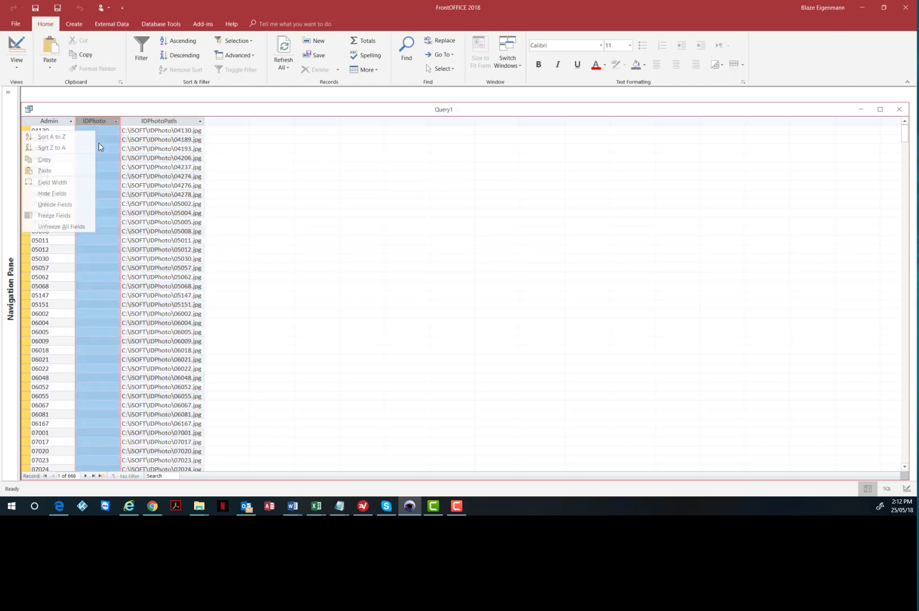
click(59, 170)
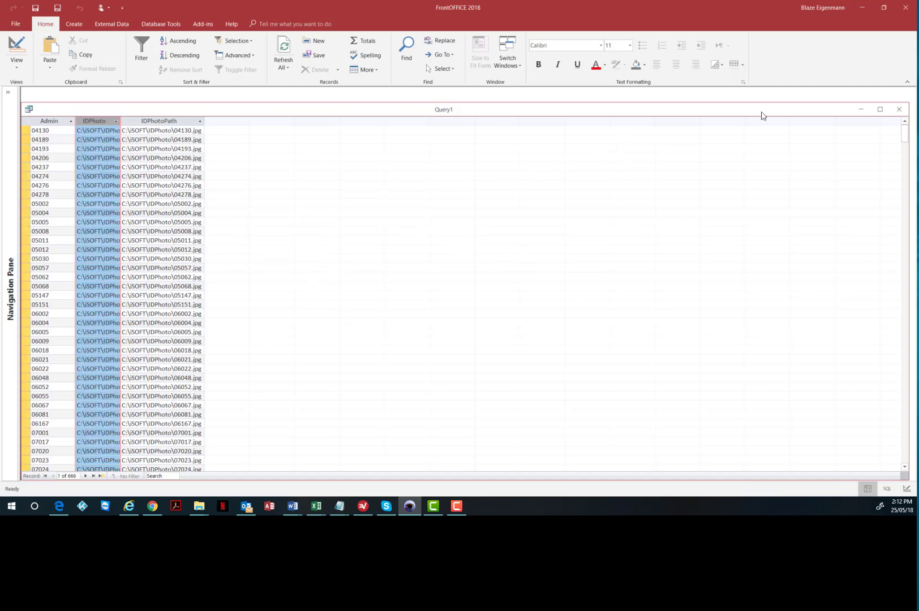
Compare the Admin, IDPhoto and IDPhotoPath columns to review how the admin numbers are used in the paths.
click(162, 120)
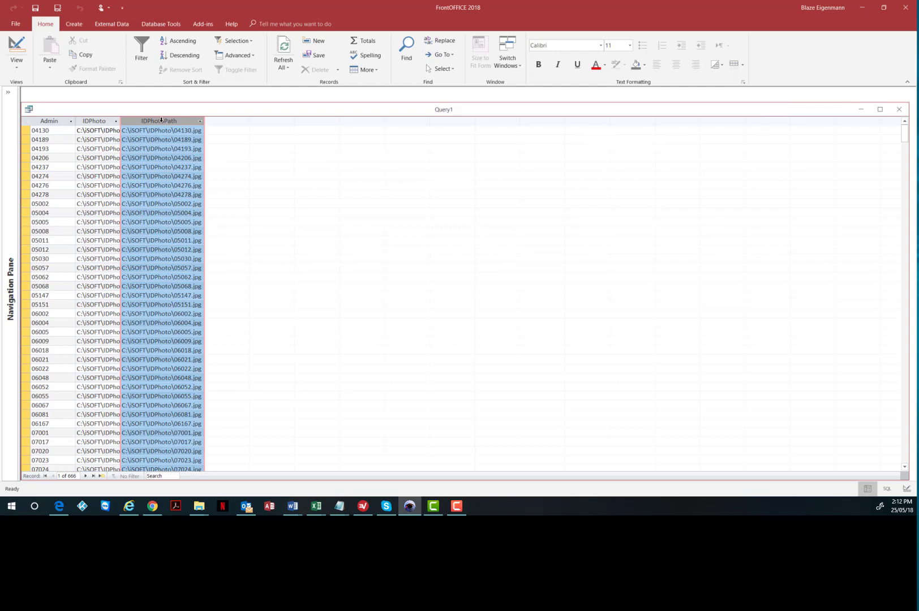
click(101, 130)
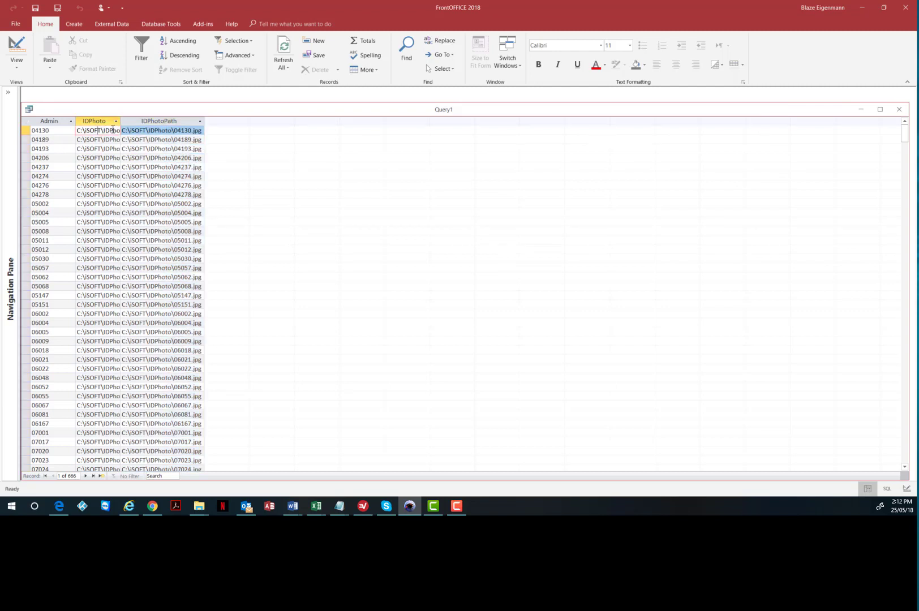
click(53, 121)
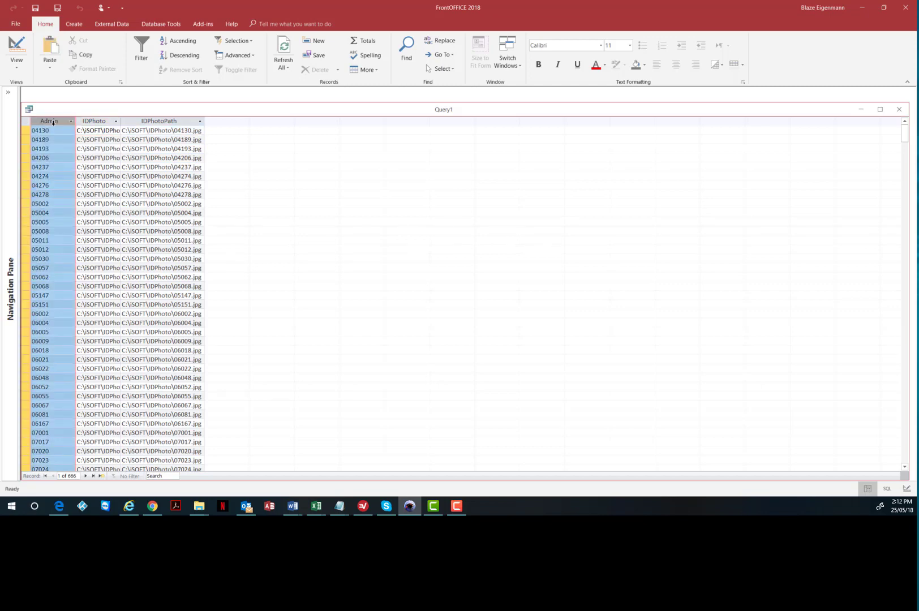
click(149, 130)
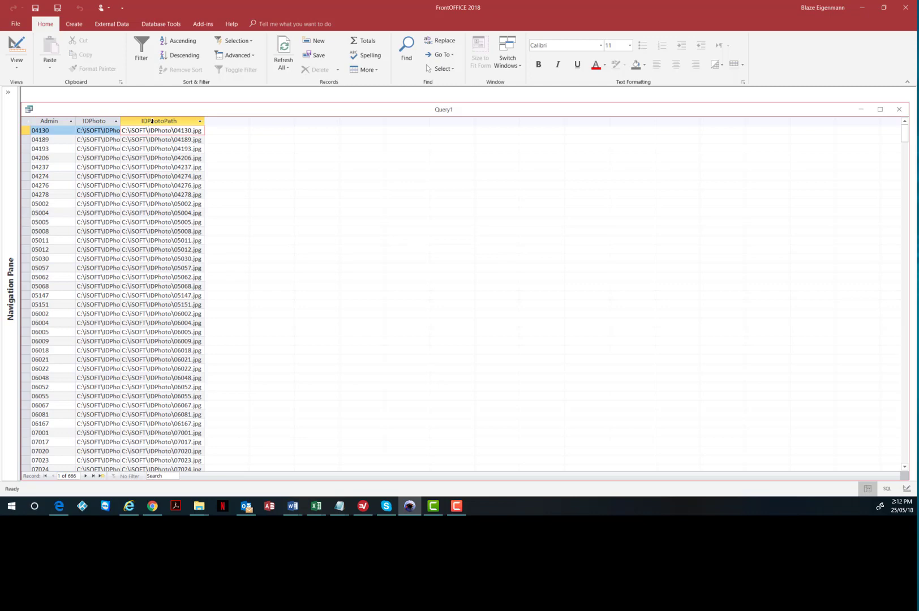
click(151, 121)
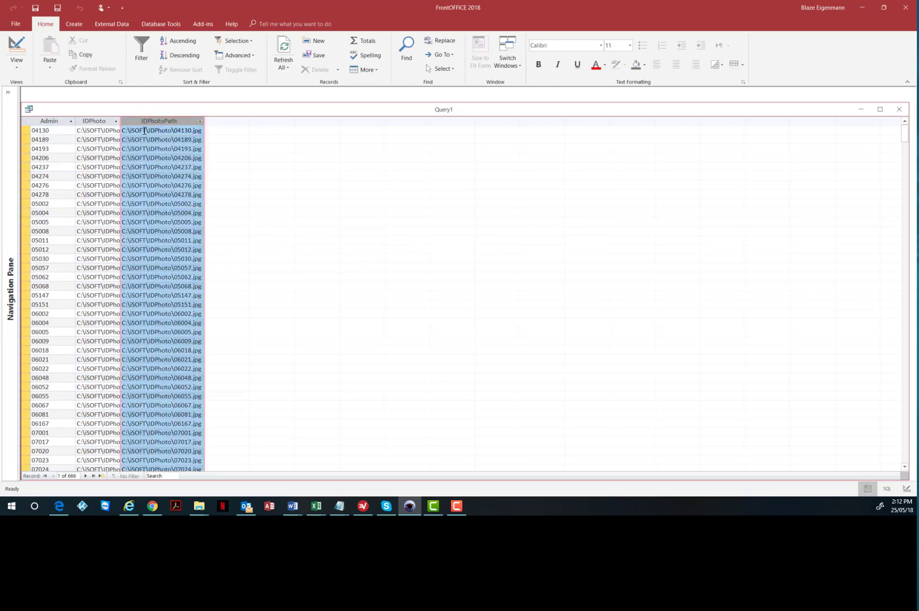
click(58, 122)
drag(54, 131, 160, 132)
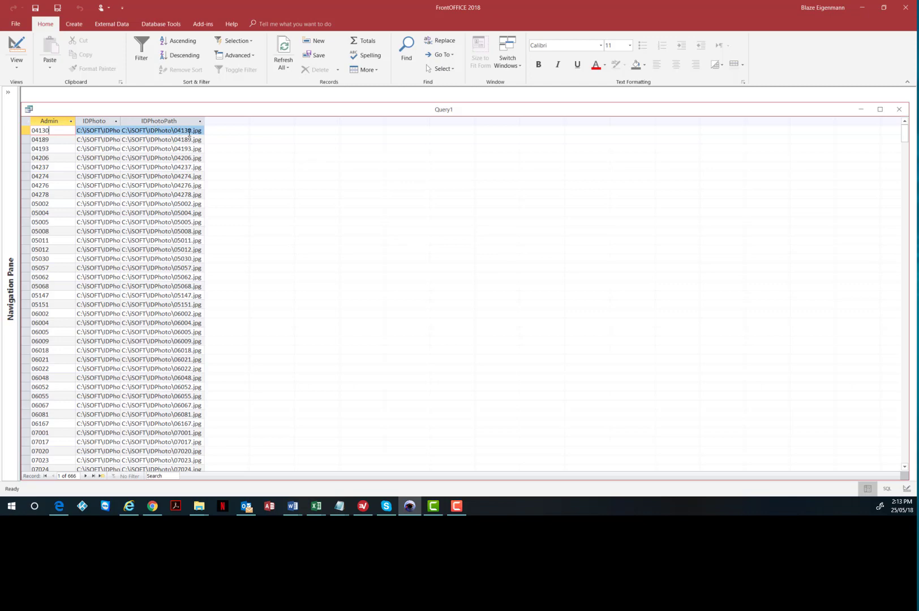
Widen the IDPhoto column to fit its paths and check the first record's file name against its Admin value.
double_click(122, 121)
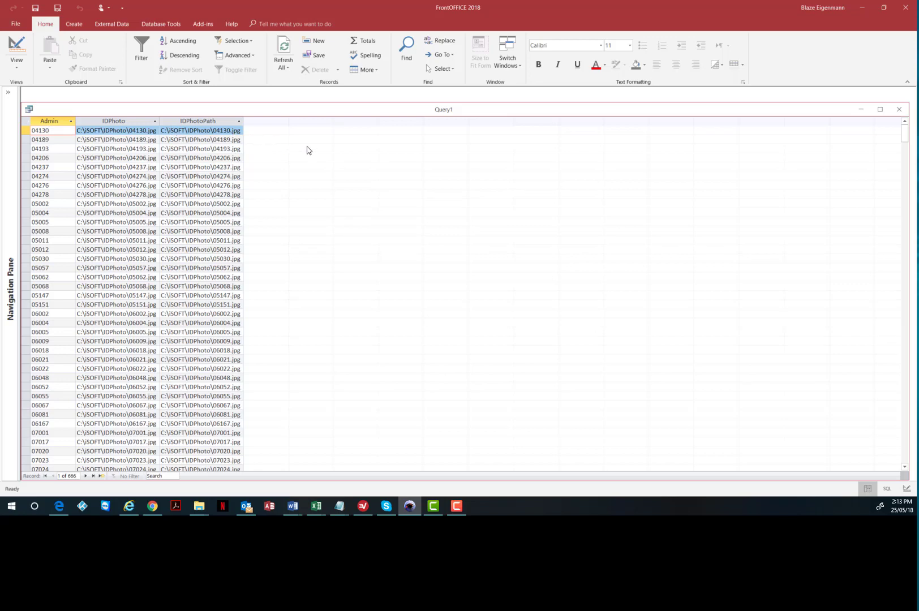
click(101, 122)
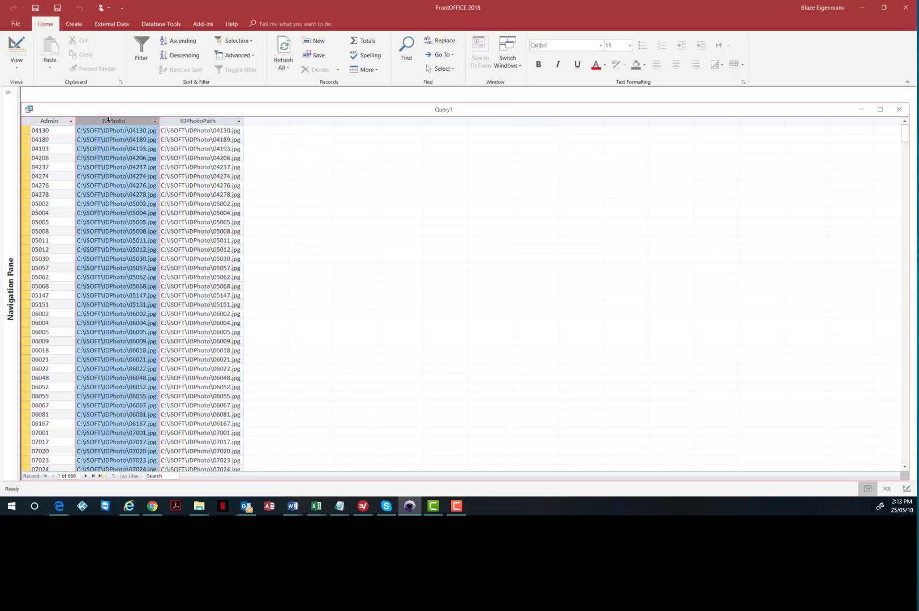
click(66, 122)
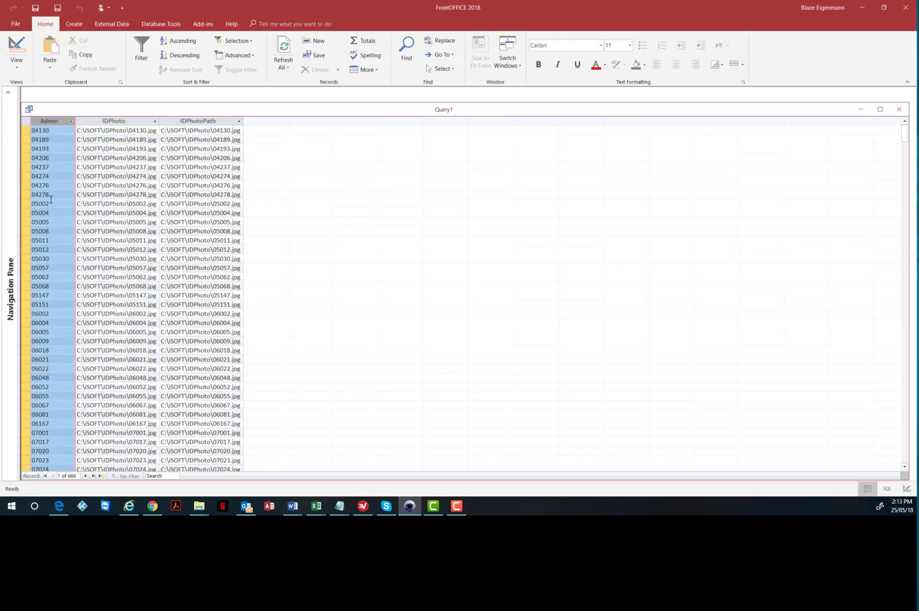
click(116, 131)
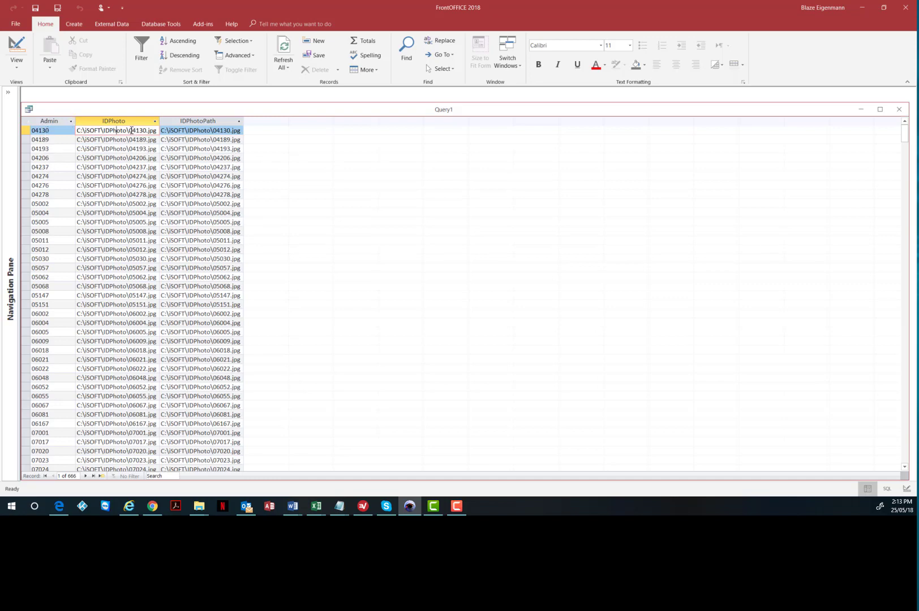
drag(130, 131, 147, 131)
click(63, 131)
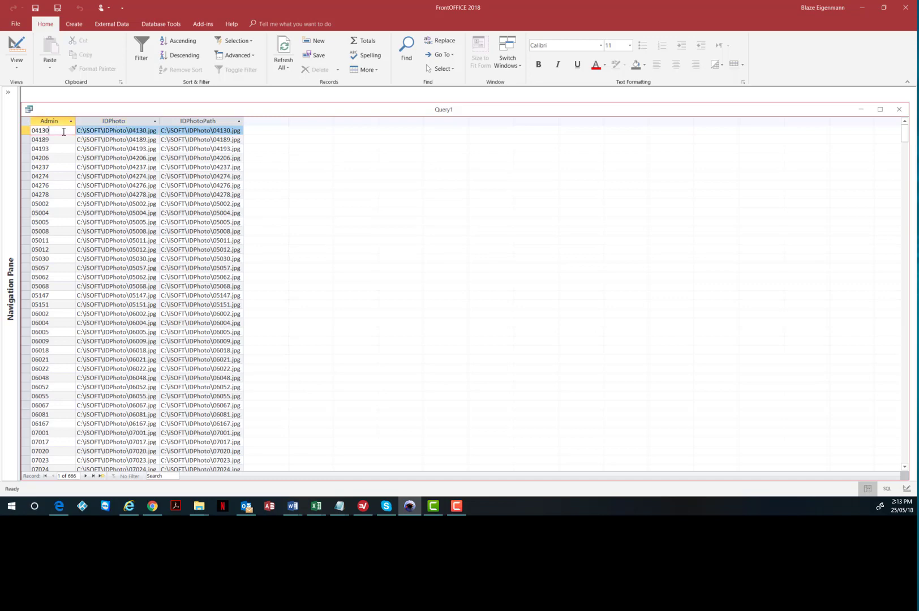
Review the [admin] reference in the IDPhotoPath field's full expression in the query design, close it unchanged and return to the datasheet.
click(114, 131)
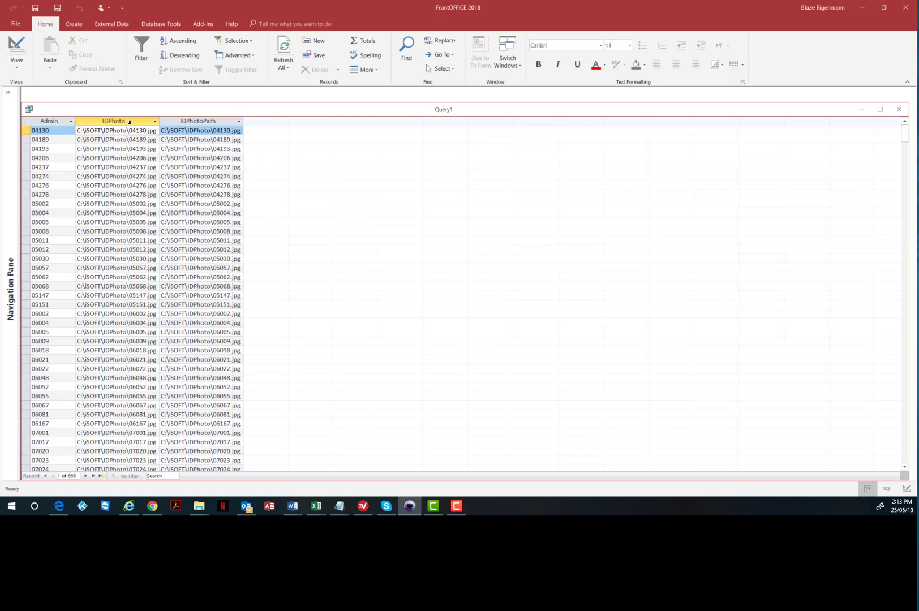
click(17, 48)
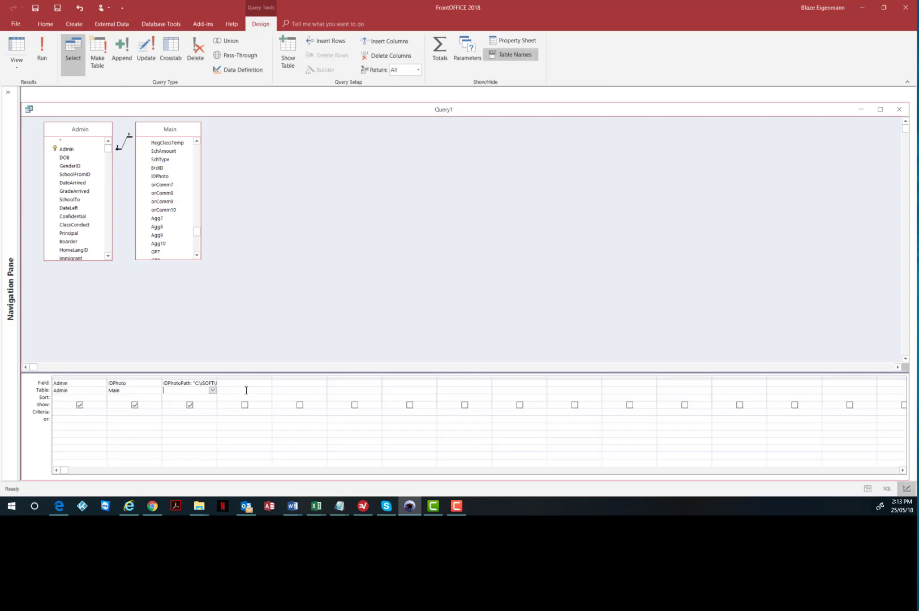
right_click(197, 382)
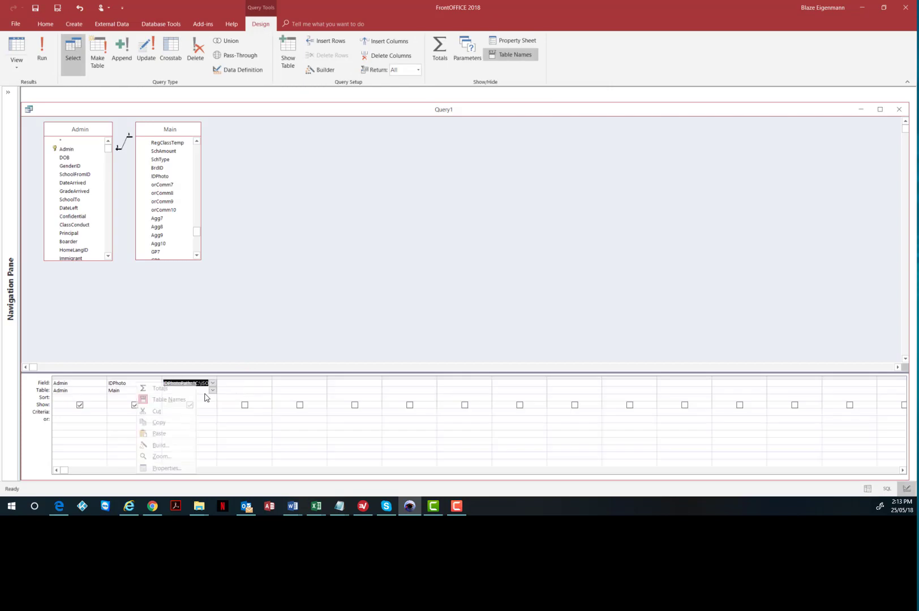
click(173, 456)
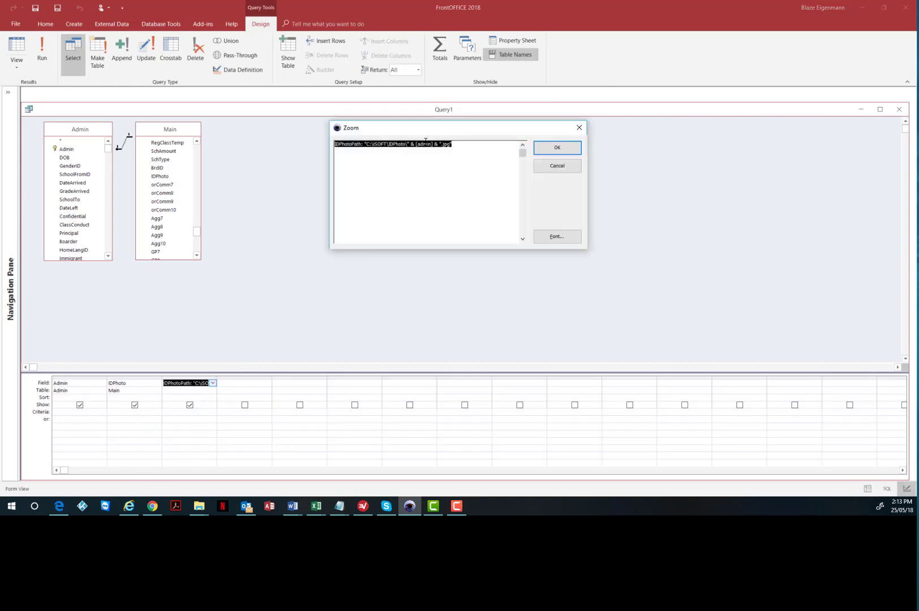
double_click(425, 144)
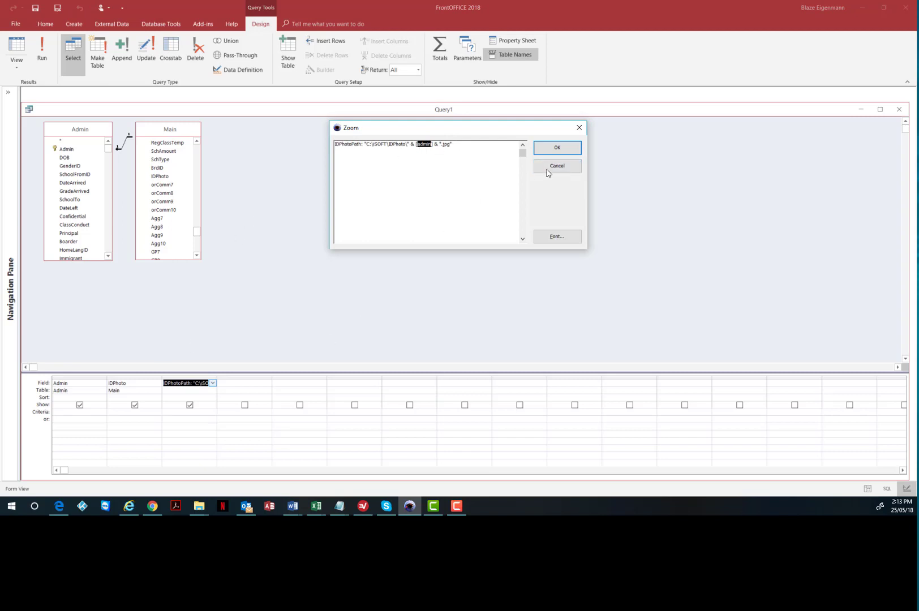
click(579, 127)
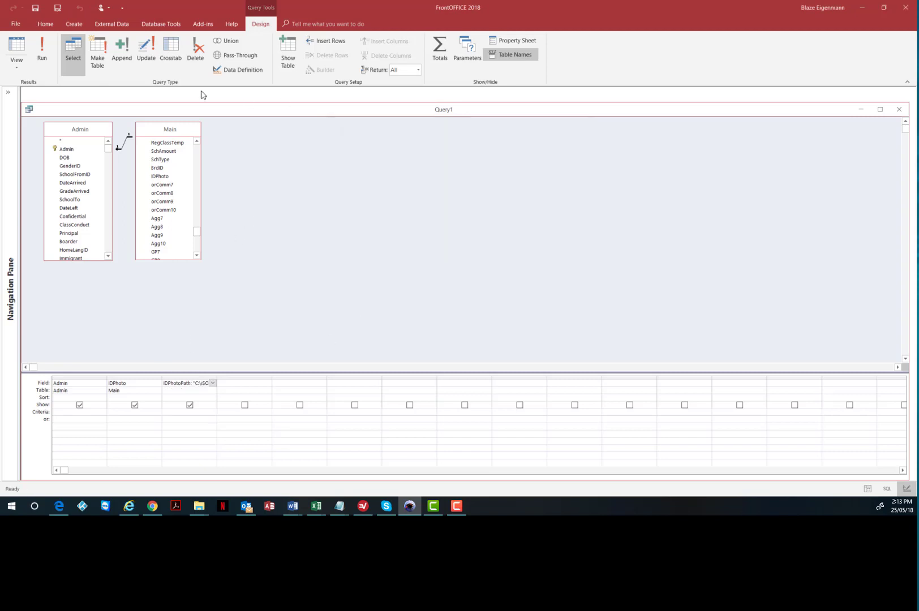
click(21, 43)
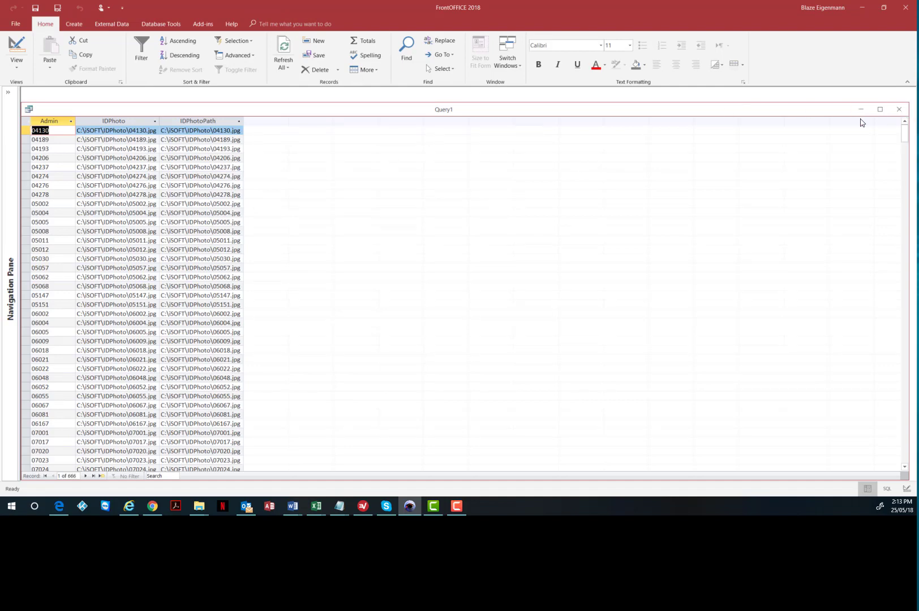
Cancel saving the query under a name, check its IDPhoto column, and close the query.
key(ctrl+s)
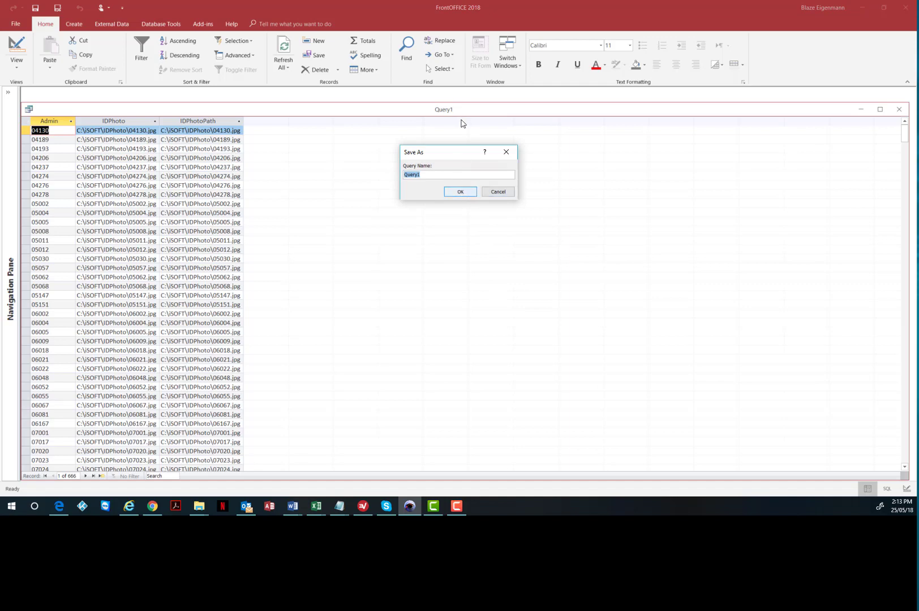
click(491, 192)
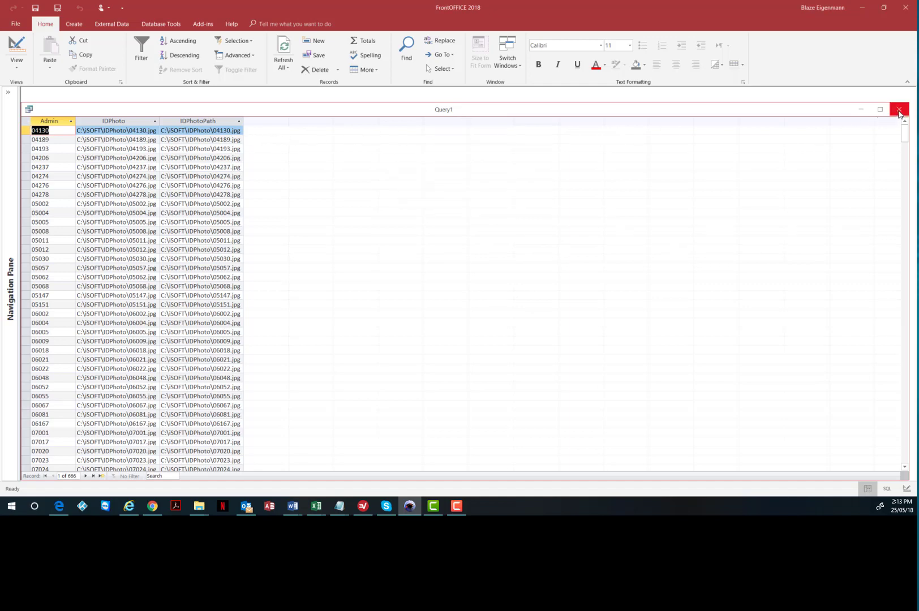
click(116, 130)
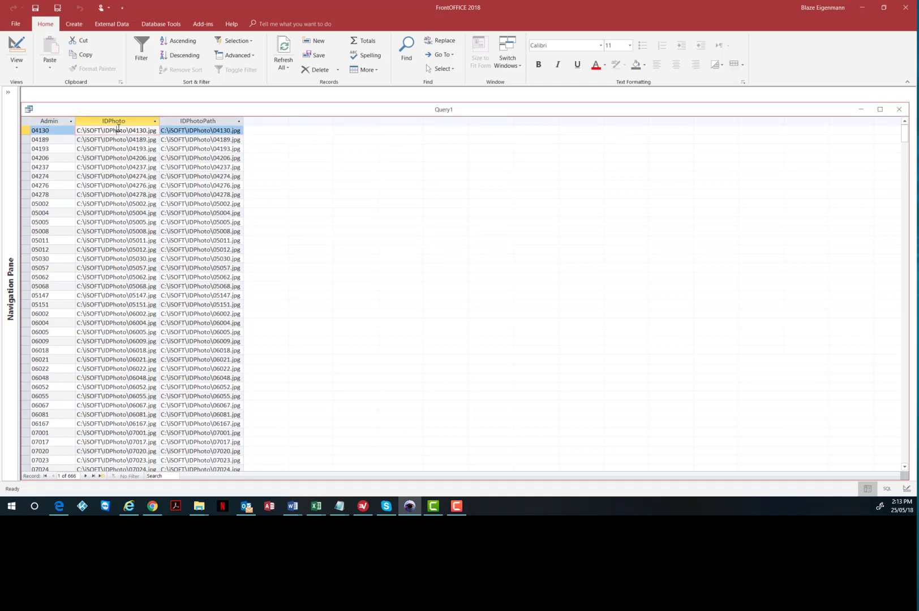
click(900, 113)
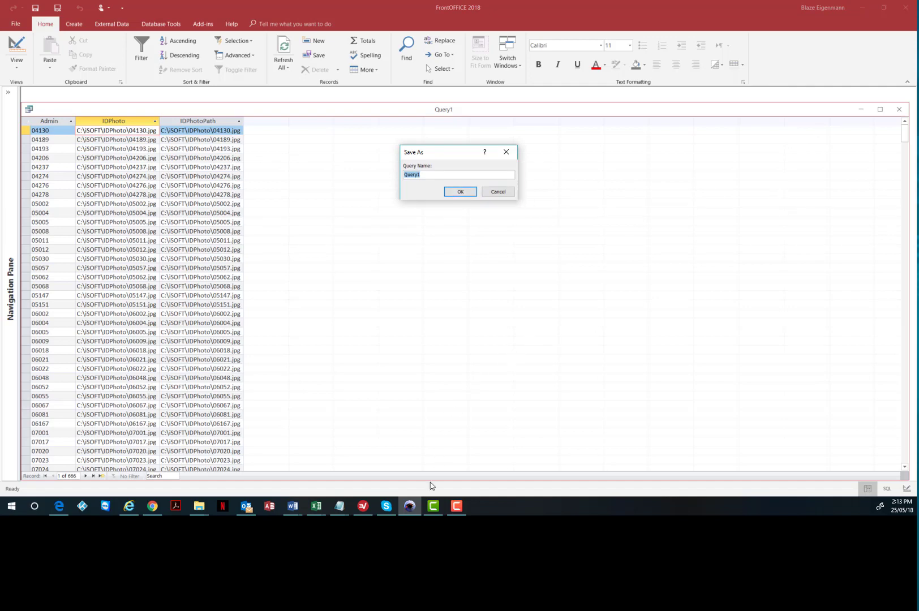
click(453, 505)
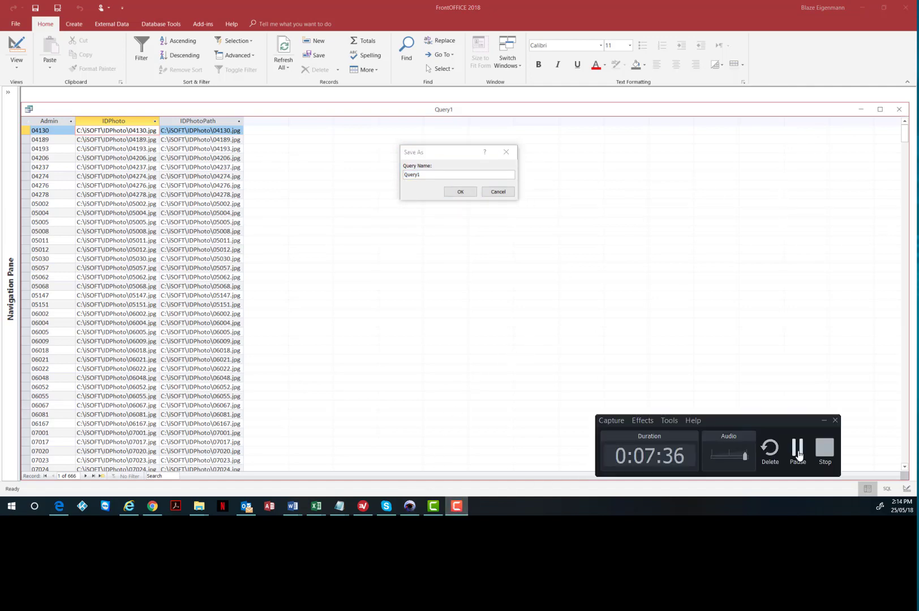
click(798, 446)
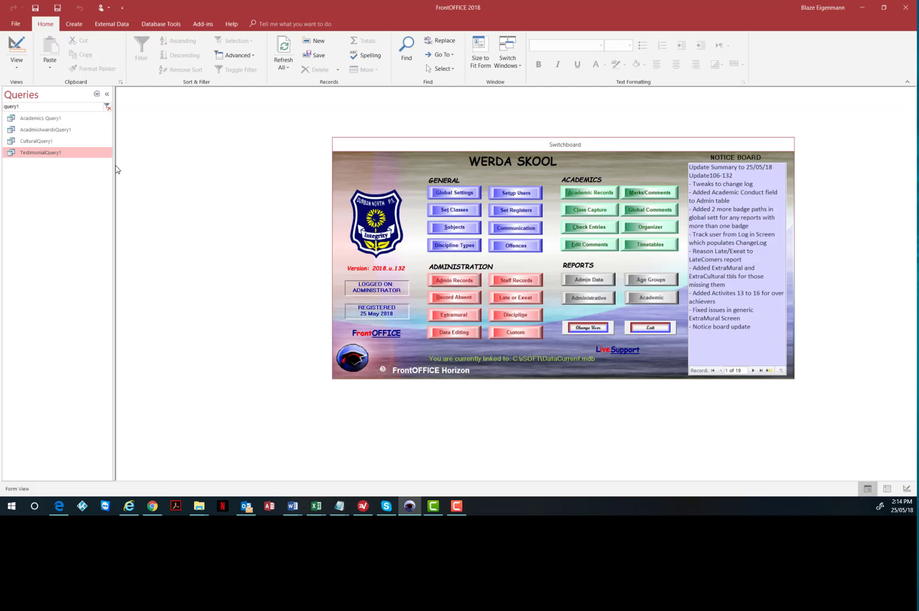
Clear the query1 filter from the list of queries and collapse the list.
click(41, 105)
key(BackSpace)
key(BackSpace)
key(BackSpace)
key(BackSpace)
key(BackSpace)
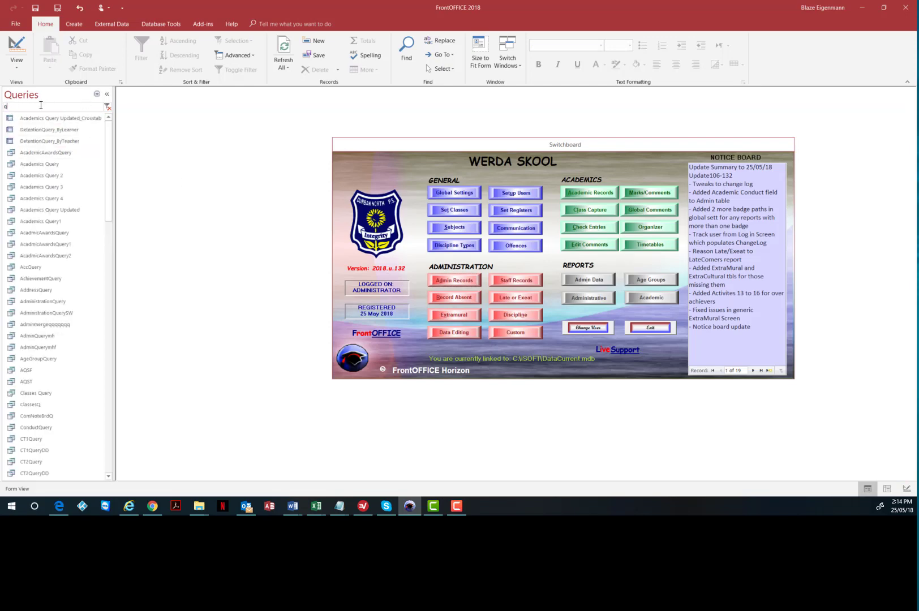
key(BackSpace)
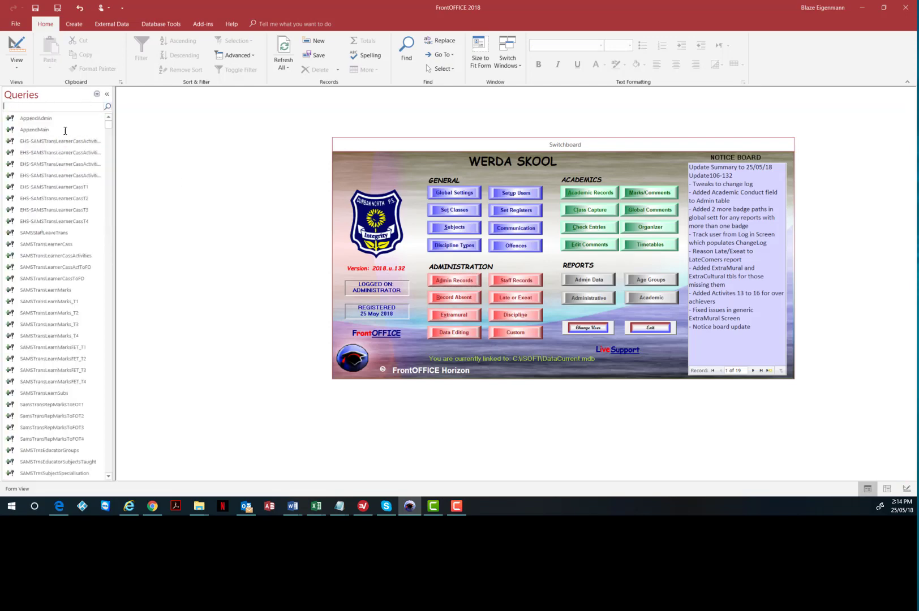
click(107, 94)
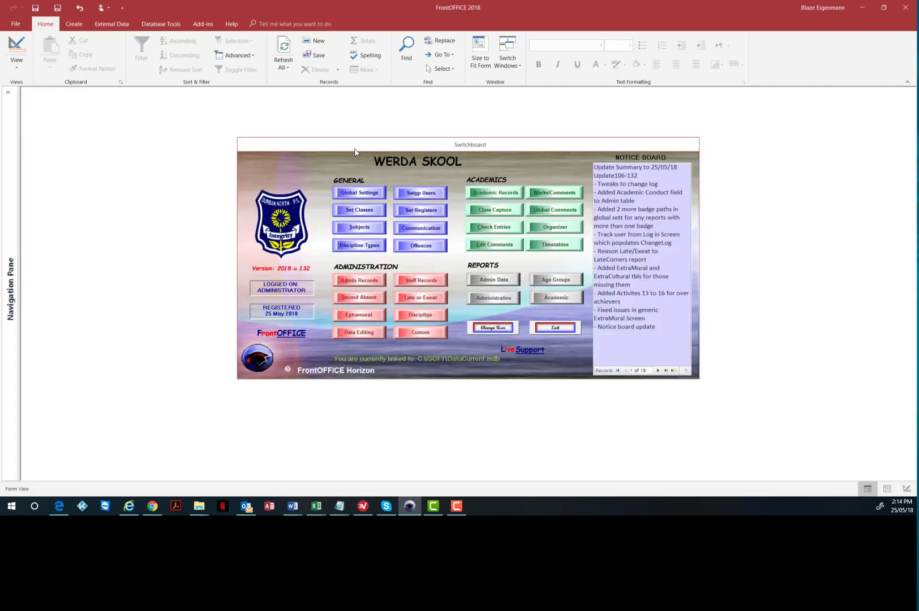
click(8, 92)
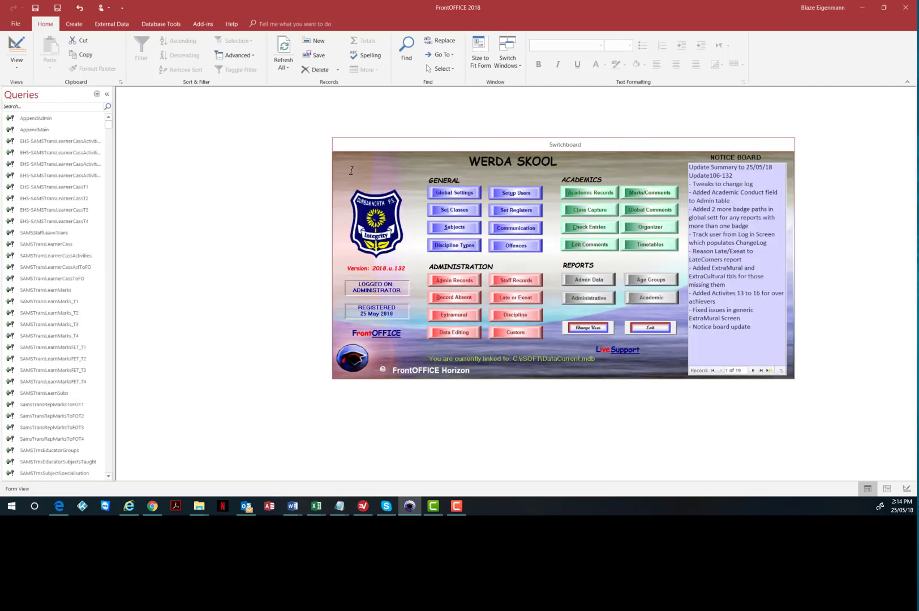
click(106, 94)
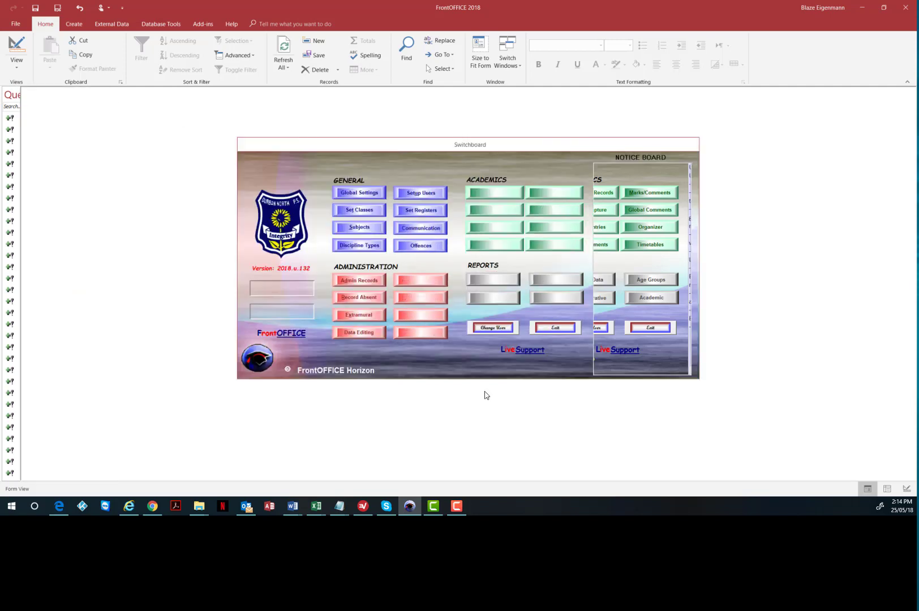
click(456, 508)
click(795, 447)
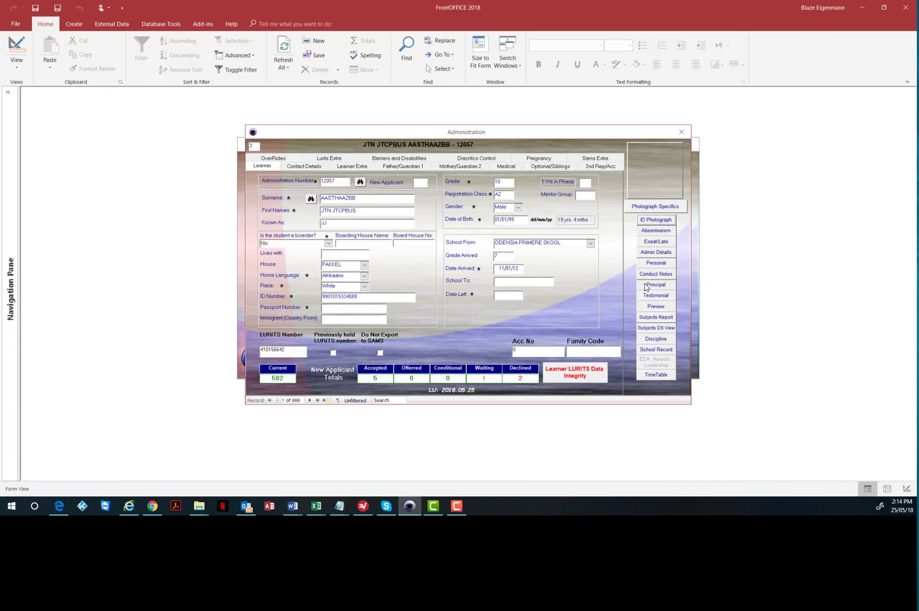
Open the current learner's ID photograph, check the ID Photo Path against the administration number, and close the photo window.
click(656, 220)
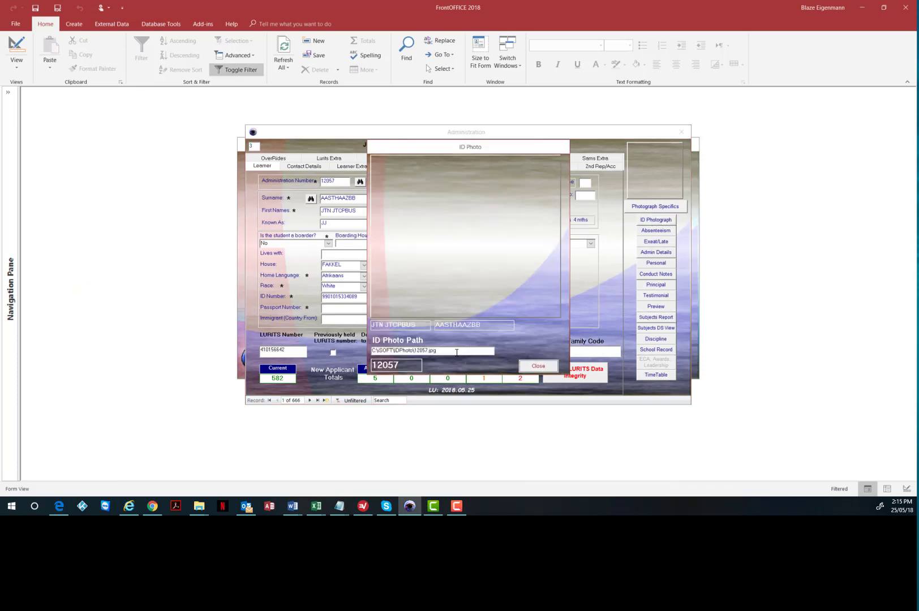
click(456, 352)
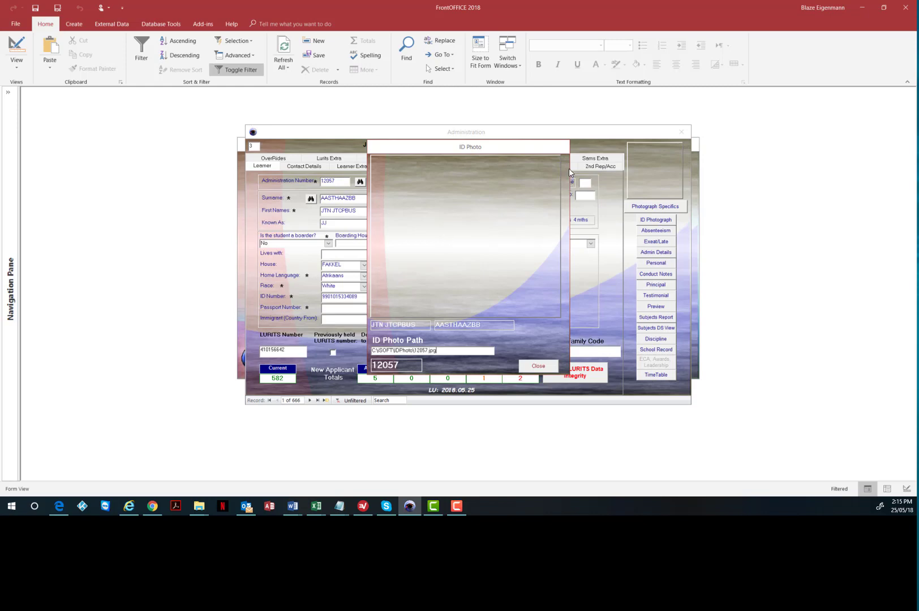
click(538, 368)
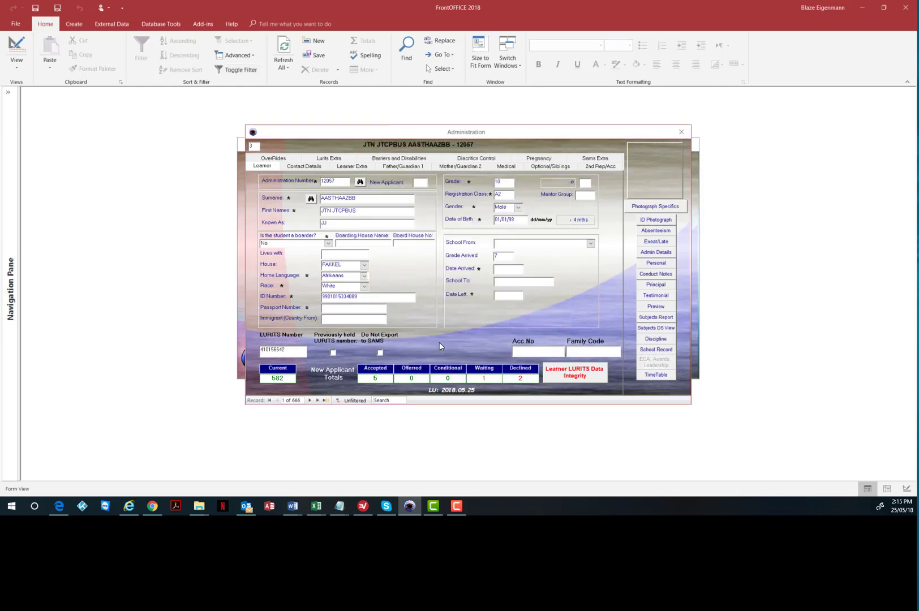
Enter a learner's administration number as the search value for that field, checking it against the photo file names in C:\iSOFT\IDPhoto.
click(199, 505)
click(340, 181)
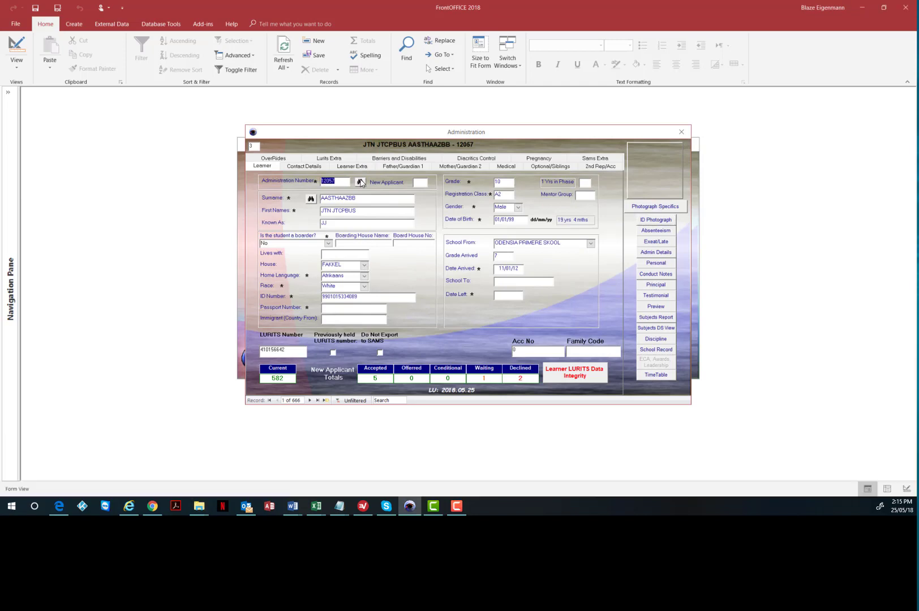
key(ctrl+f)
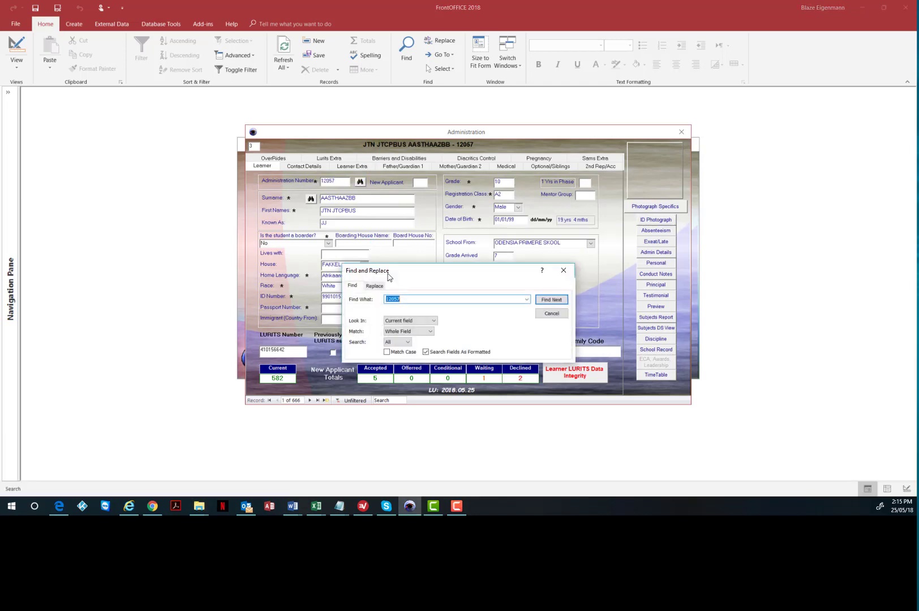
text(121)
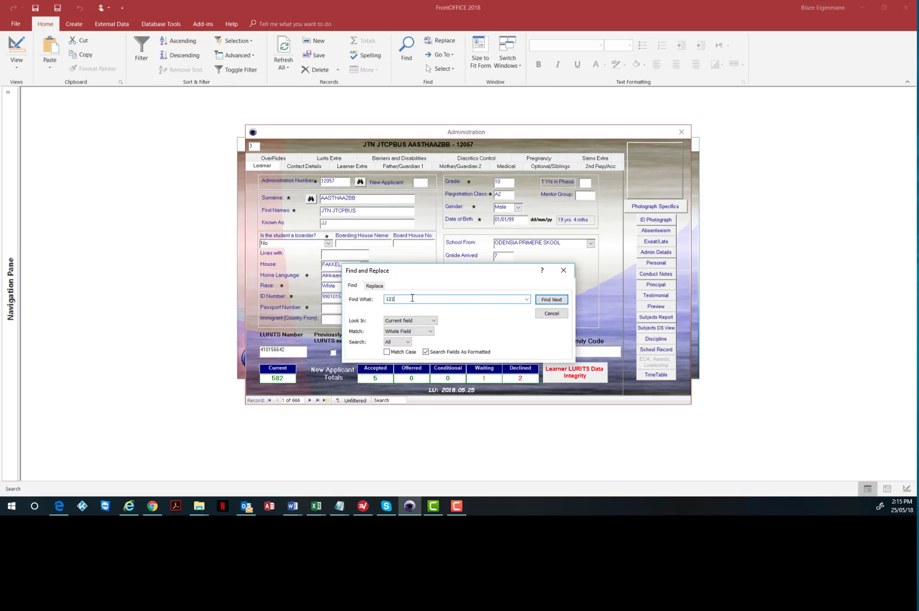
text(27)
mouse_move(204, 505)
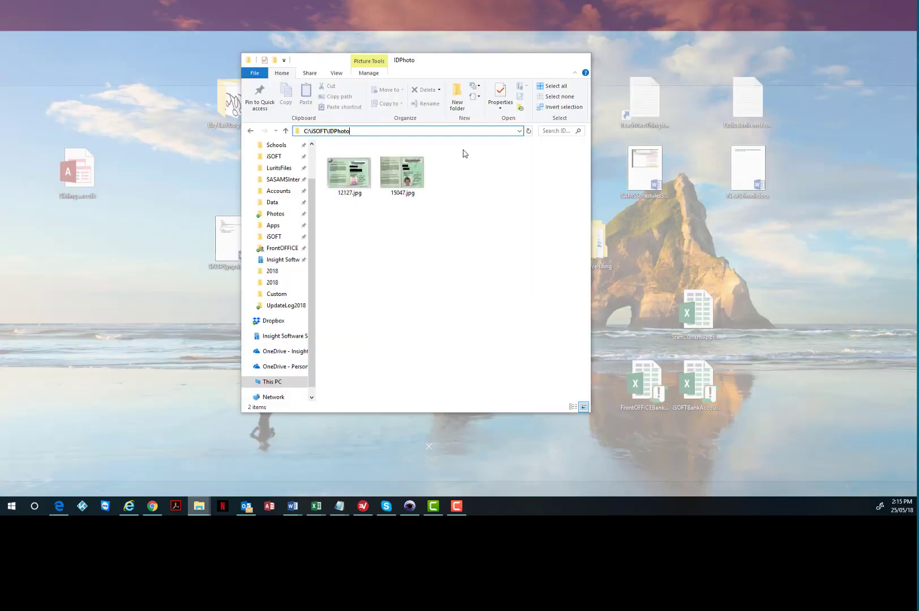
click(405, 469)
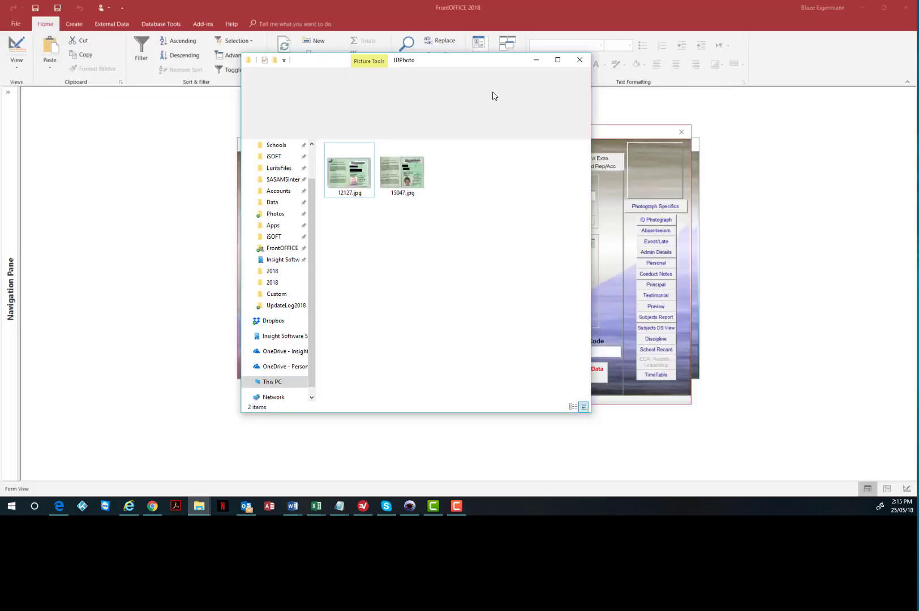
click(535, 60)
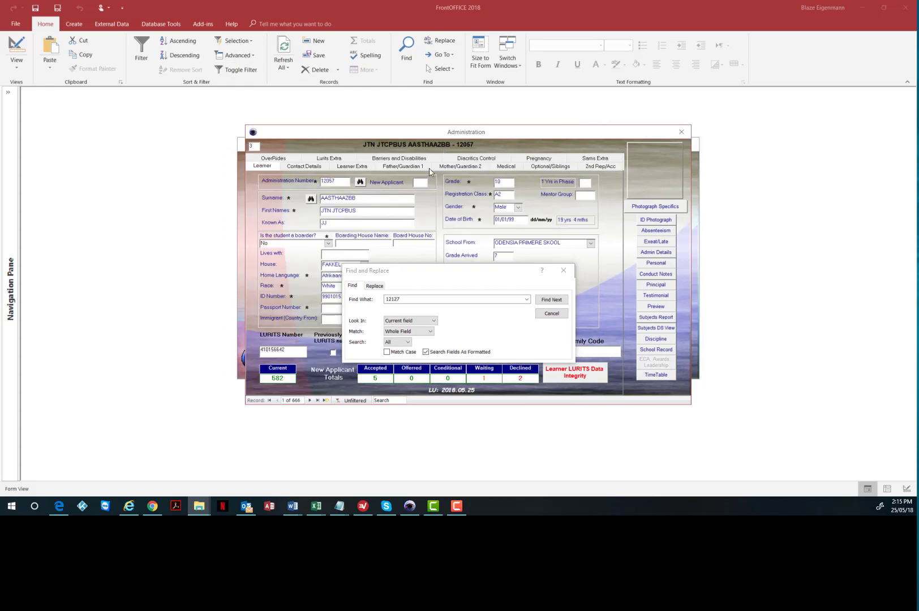
Find the learner record with the entered administration number, close the search, and open that learner's ID photograph.
click(553, 300)
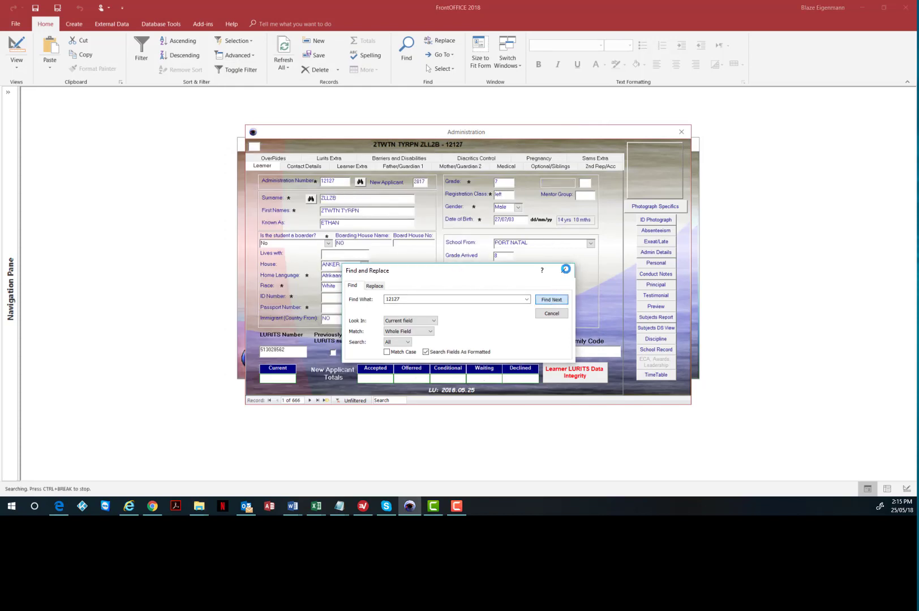
click(565, 270)
click(654, 221)
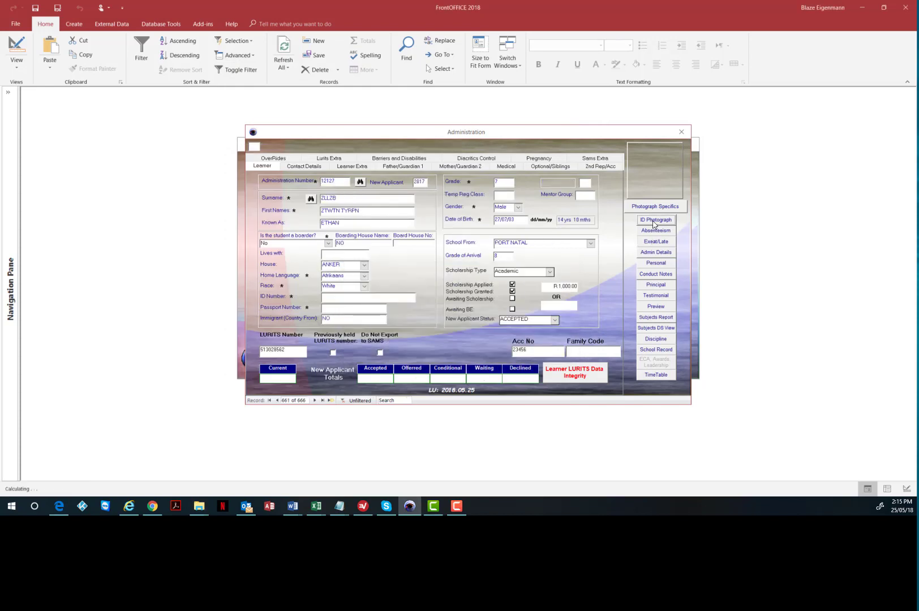